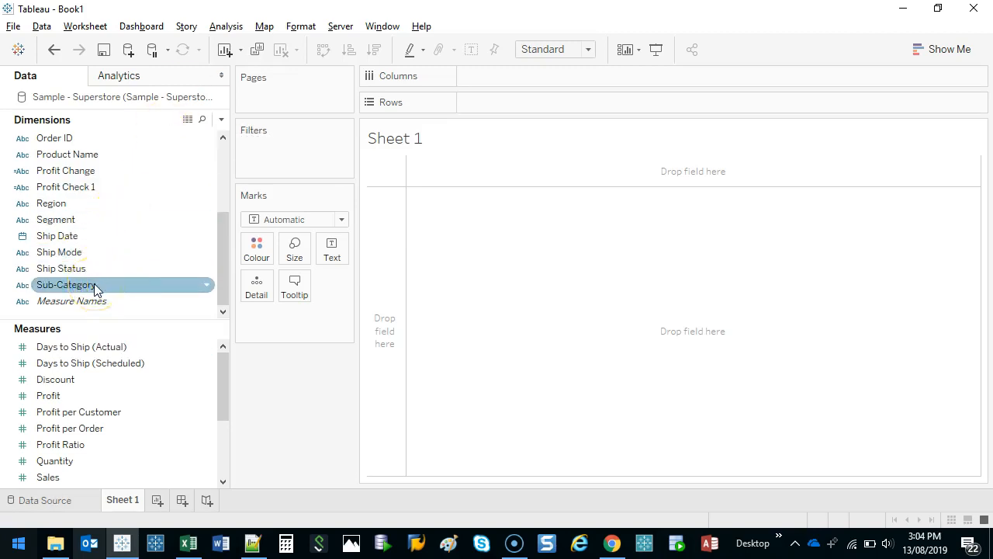
Build a text table of Sales with Sub-Category as rows and Region as columns, and widen its columns
left_click_drag(73, 284, 380, 258)
scroll(106, 256, "up", 3)
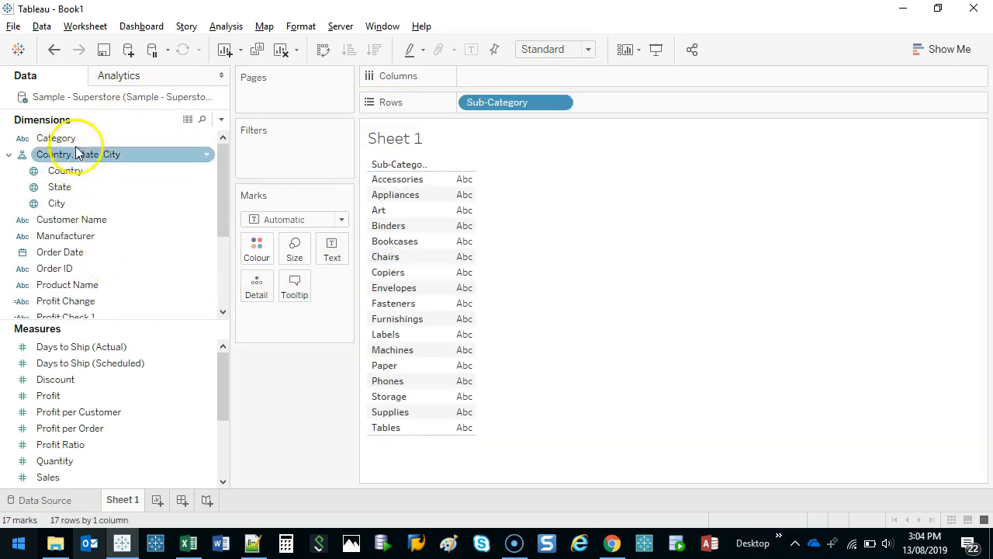
scroll(132, 295, "down", 3)
left_click_drag(83, 204, 572, 73)
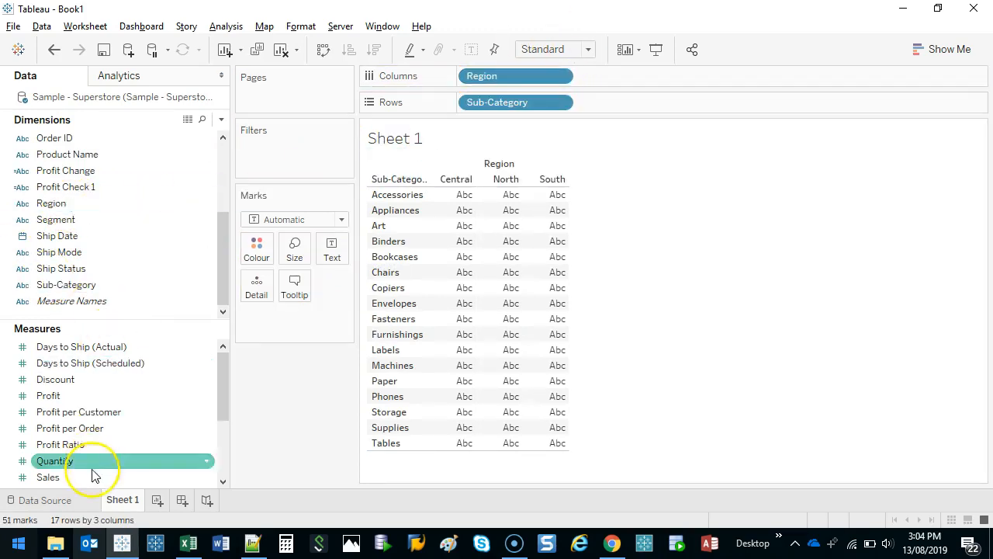
left_click_drag(92, 475, 336, 253)
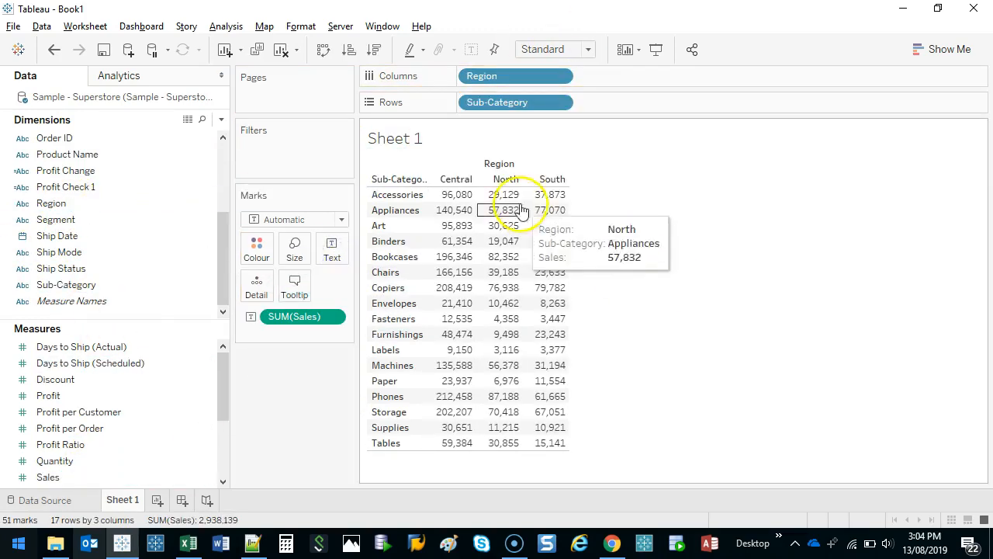
left_click_drag(476, 182, 497, 180)
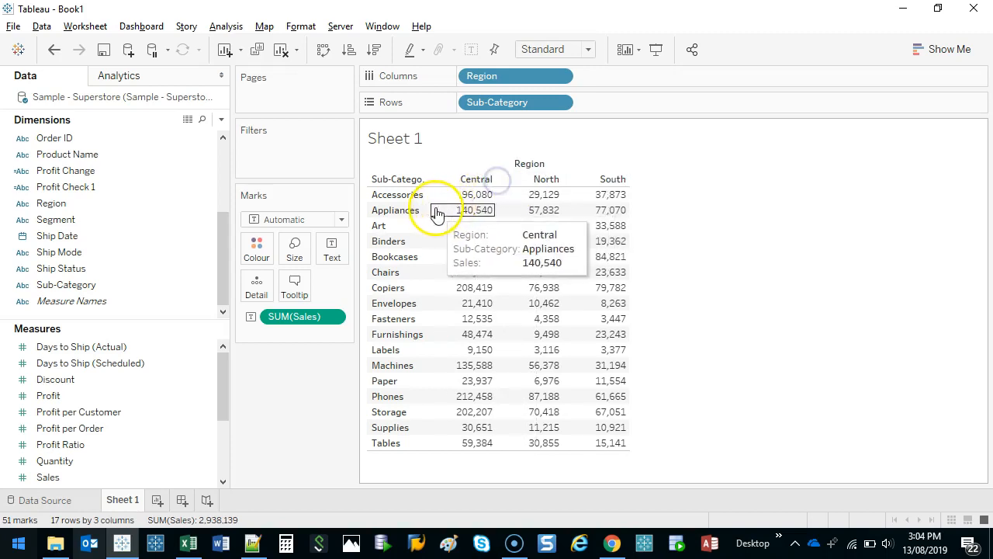
left_click_drag(437, 214, 450, 215)
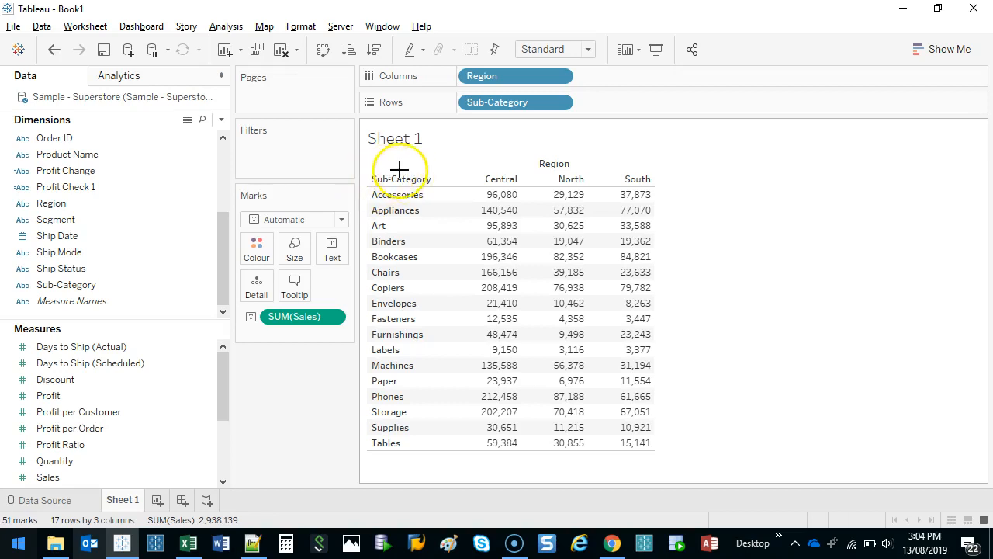
mouse_move(393, 220)
left_mouse_down()
mouse_move(379, 215)
mouse_move(399, 235)
mouse_move(392, 219)
left_mouse_up()
mouse_move(851, 175)
left_mouse_down()
mouse_move(865, 228)
mouse_move(931, 147)
mouse_move(958, 207)
left_mouse_up()
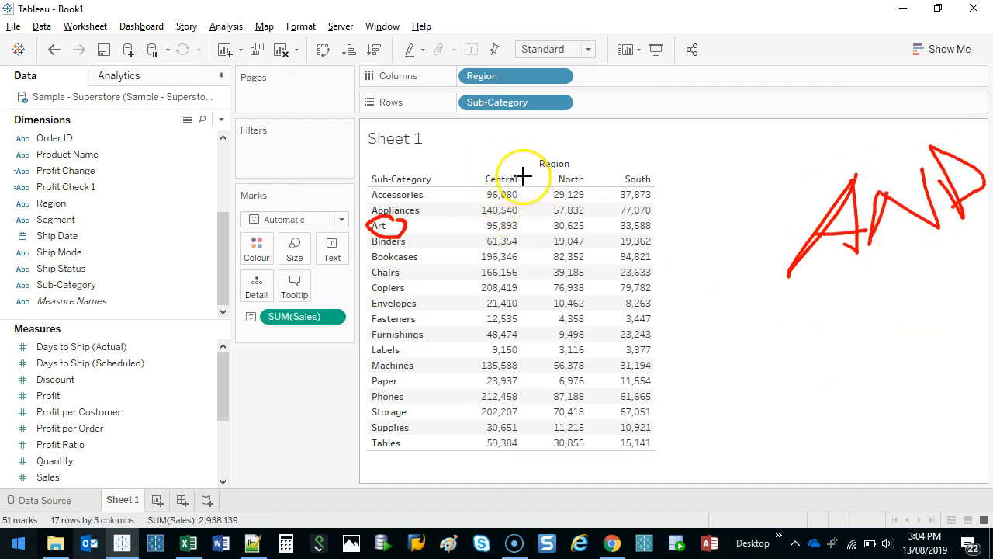
mouse_move(523, 173)
left_mouse_down()
mouse_move(492, 164)
mouse_move(506, 191)
mouse_move(531, 174)
left_mouse_up()
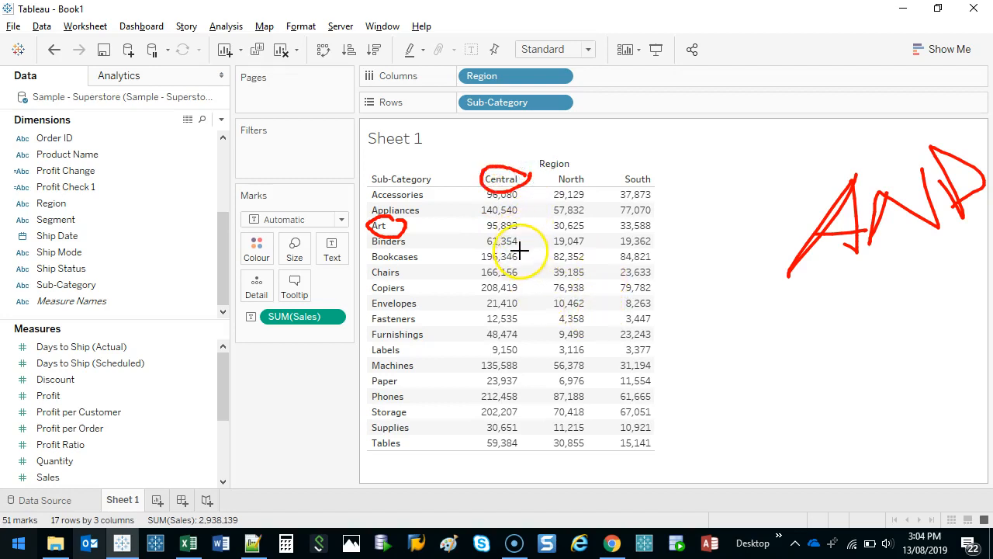
mouse_move(524, 221)
left_mouse_down()
mouse_move(474, 218)
mouse_move(526, 217)
left_mouse_up()
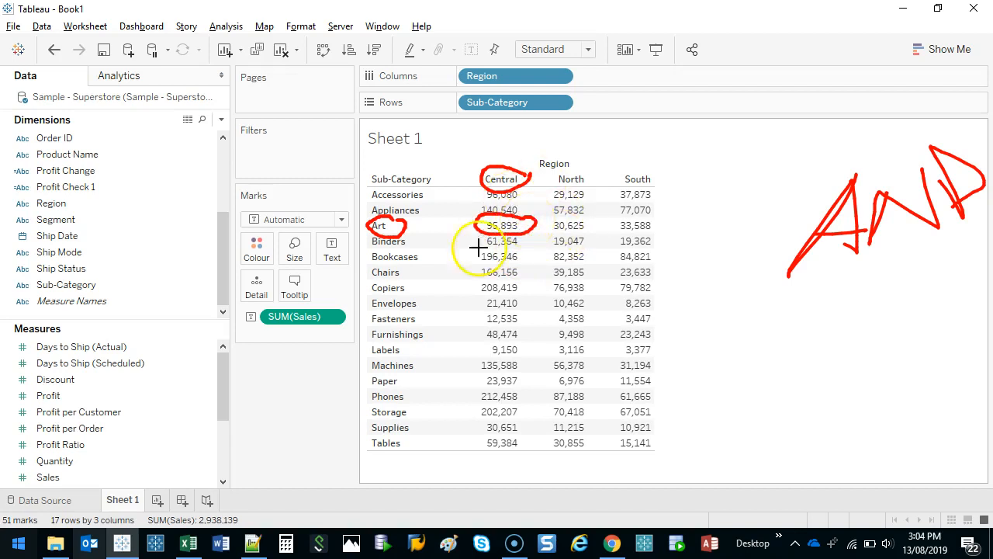
left_click_drag(399, 234, 401, 219)
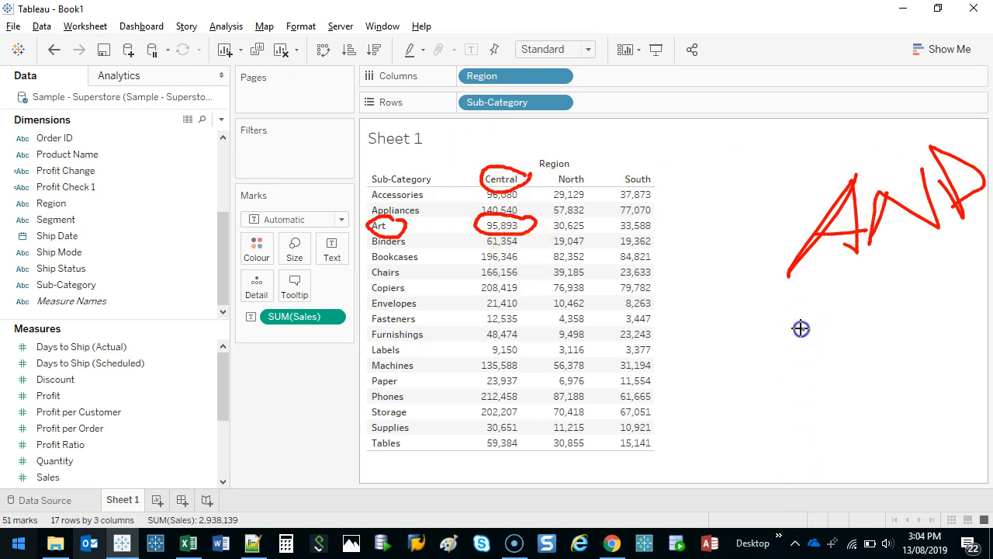
mouse_move(800, 328)
left_mouse_down()
mouse_move(794, 337)
mouse_move(863, 388)
left_mouse_up()
left_click_drag(844, 330, 970, 381)
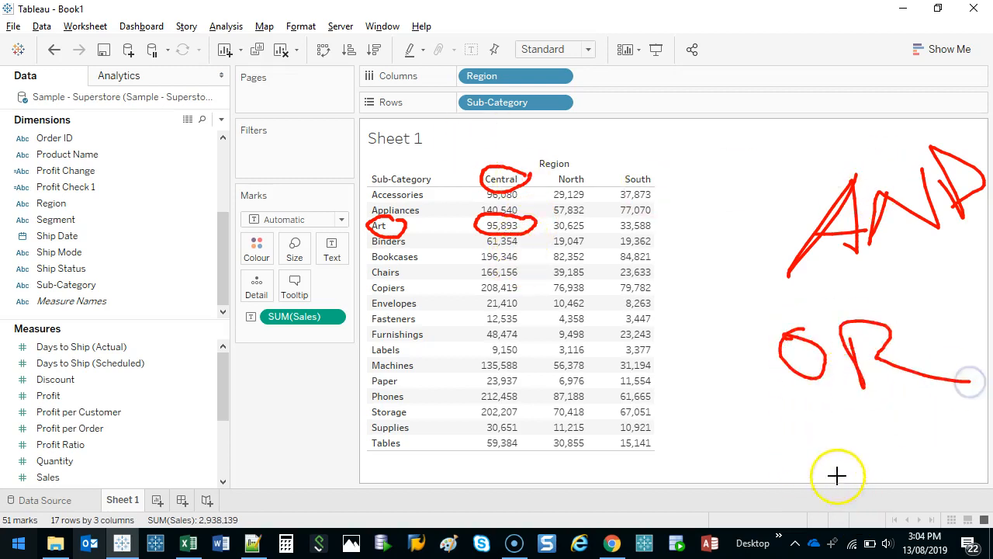
key("Escape")
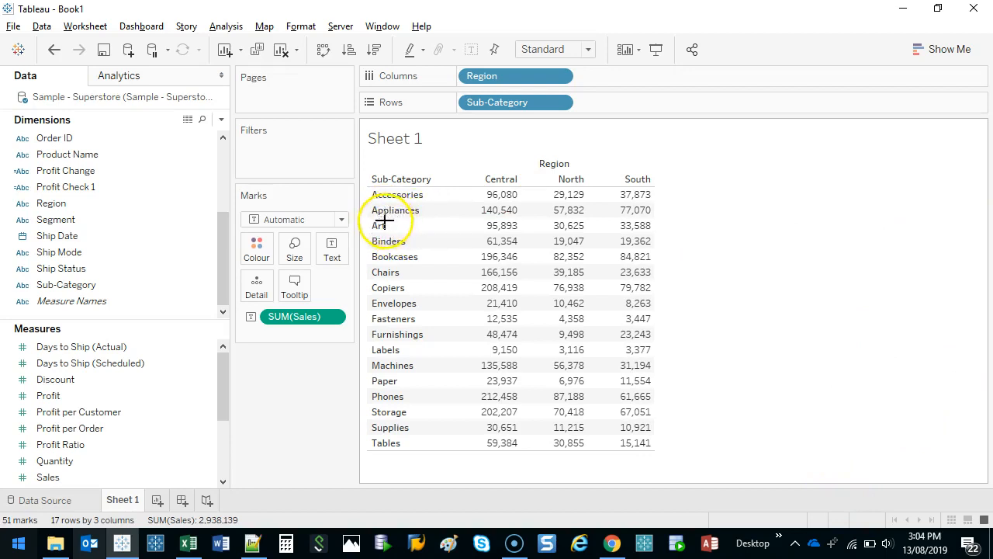
left_click(387, 220)
mouse_move(386, 219)
left_mouse_down()
mouse_move(369, 224)
mouse_move(600, 237)
mouse_move(659, 226)
mouse_move(473, 215)
mouse_move(379, 215)
mouse_move(371, 225)
left_mouse_up()
mouse_move(523, 184)
left_mouse_down()
mouse_move(512, 162)
mouse_move(485, 222)
mouse_move(488, 451)
mouse_move(523, 350)
mouse_move(524, 179)
mouse_move(619, 159)
mouse_move(659, 197)
left_mouse_up()
mouse_move(569, 249)
left_mouse_down()
mouse_move(556, 279)
mouse_move(625, 468)
mouse_move(702, 462)
left_mouse_up()
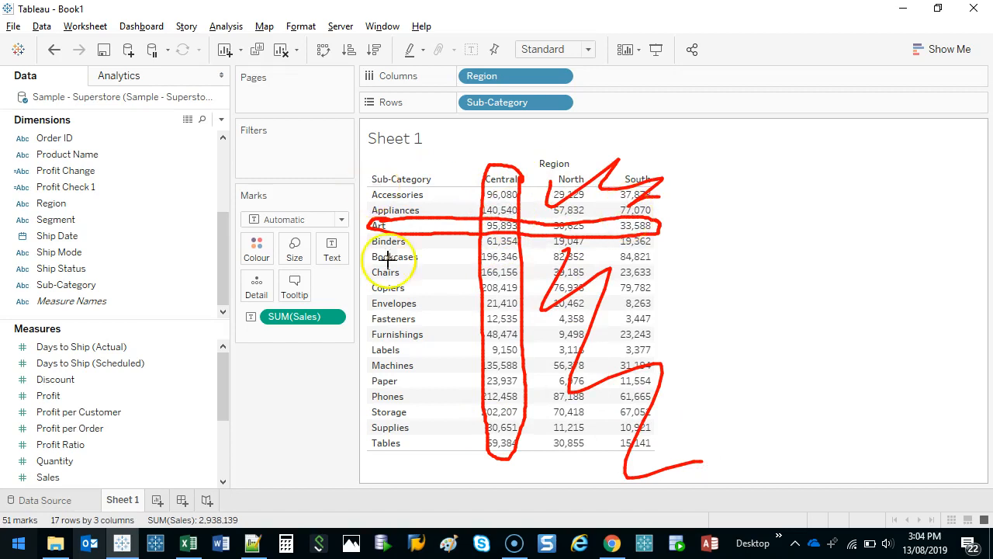
key("Escape")
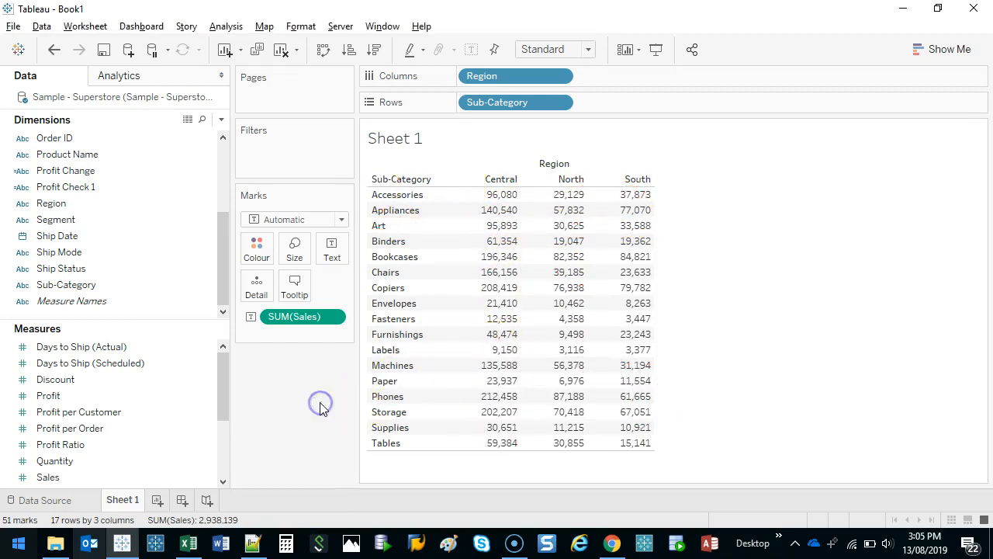
Create a new calculated field from the Profit measure and clear its prefilled formula
right_click(190, 394)
left_click(244, 190)
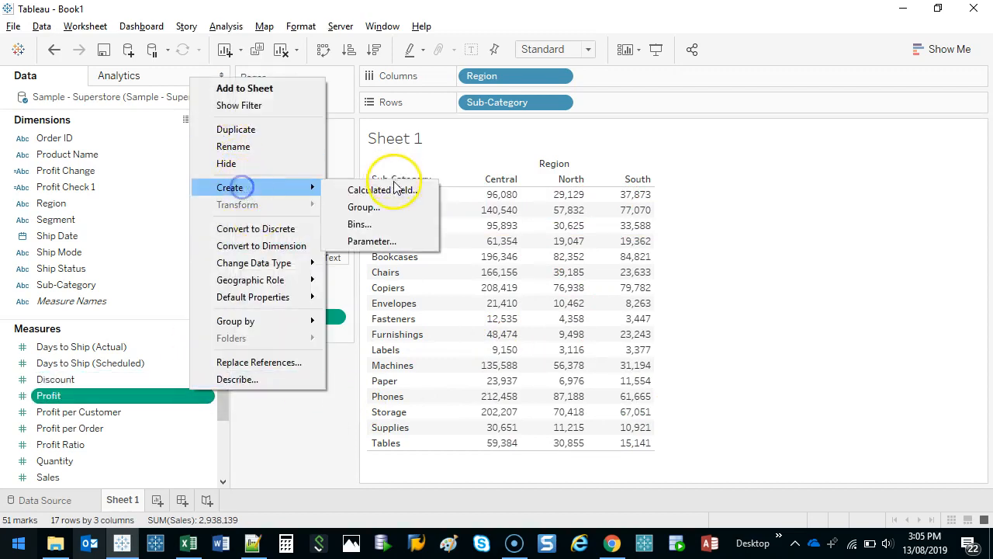
left_click(394, 189)
left_click(372, 272)
key("ctrl+a")
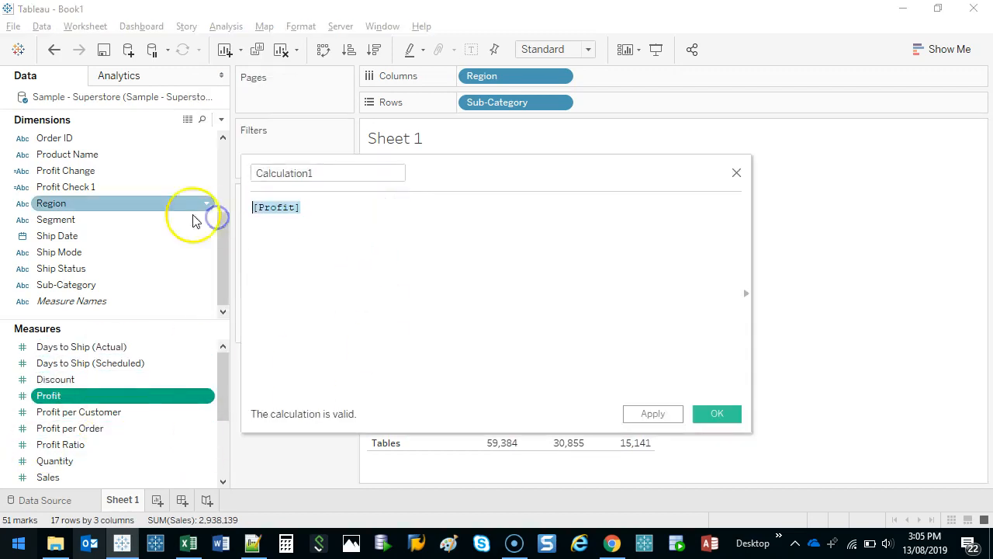
key("BackSpace")
Move the calculation editor clear of the table's first columns and name the field Central Art AND
left_click_drag(496, 172, 631, 163)
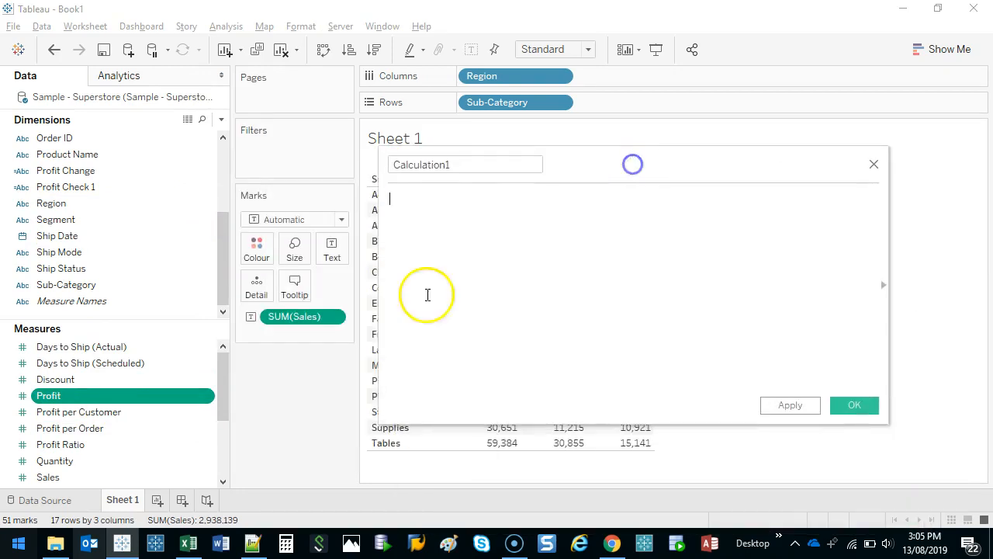
left_click_drag(378, 272, 539, 277)
left_click_drag(732, 171, 821, 168)
double_click(754, 166)
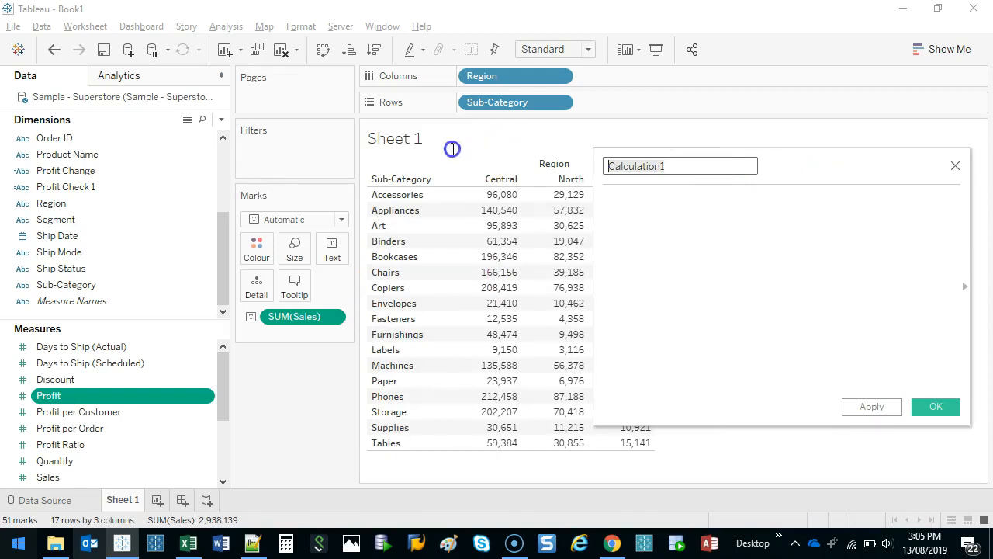
type("Central Art AND")
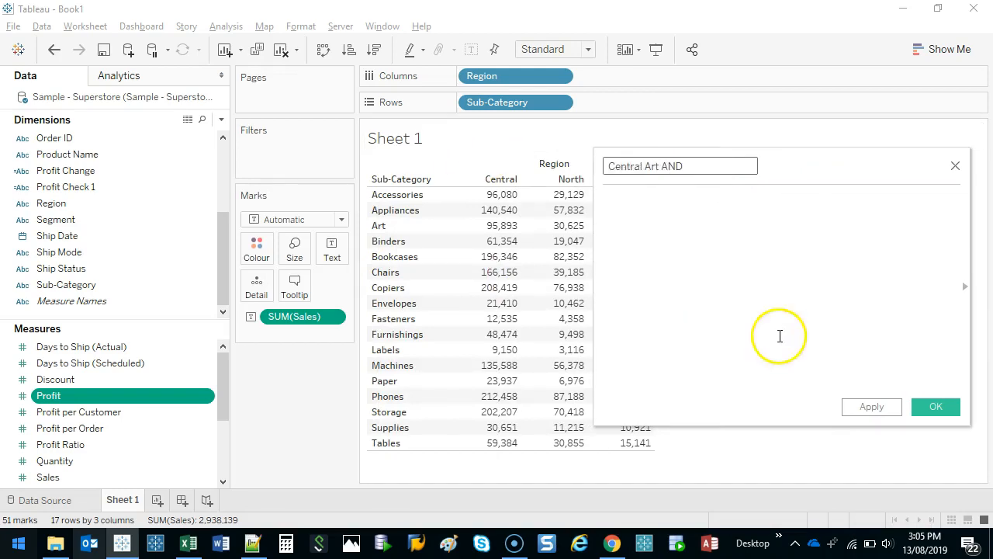
Begin the formula with the condition if [Sub-Category] = "Art" and [Region] = "Central" then
left_click(697, 202)
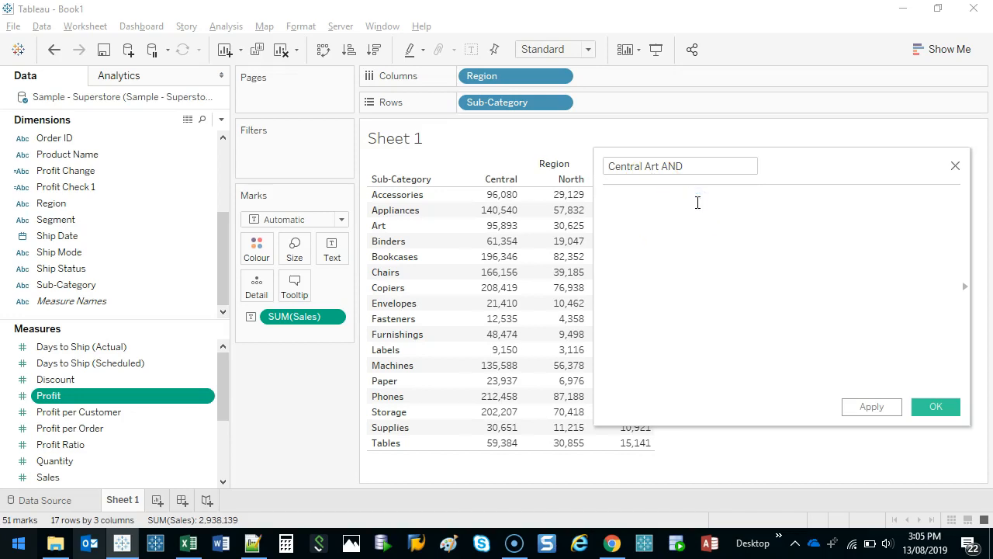
type("if")
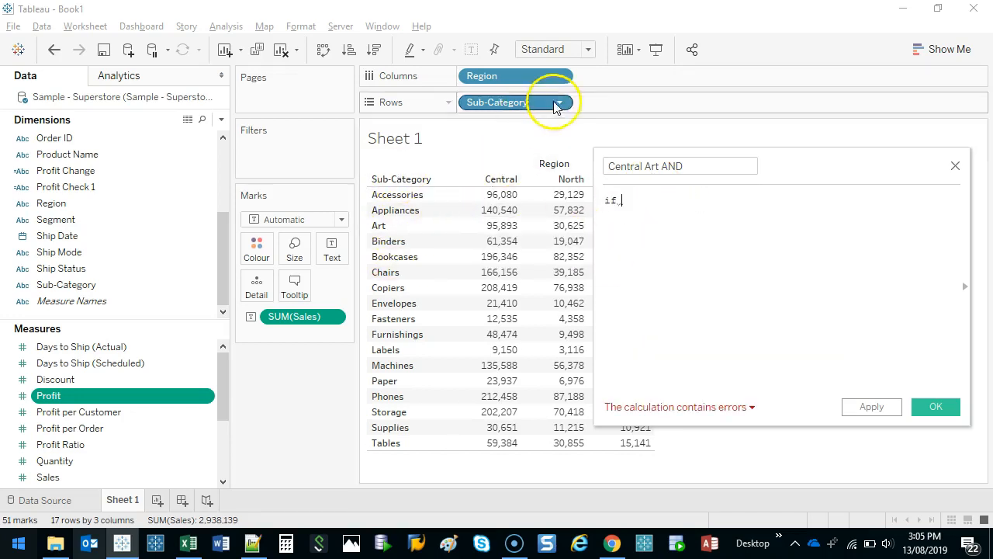
mouse_move(581, 98)
left_mouse_down()
mouse_move(578, 49)
mouse_move(610, 91)
mouse_move(594, 73)
left_mouse_up()
key("Escape")
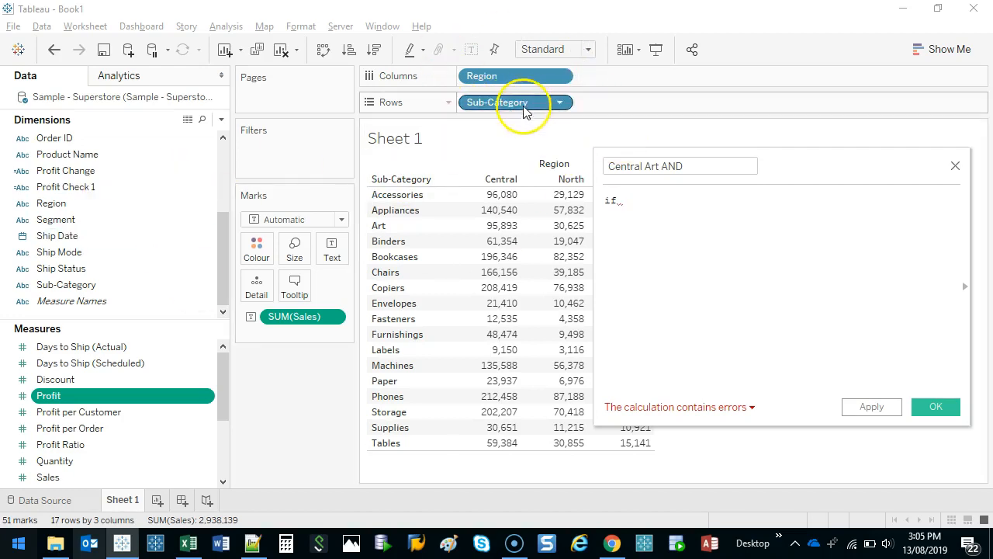
left_click_drag(524, 111, 667, 220)
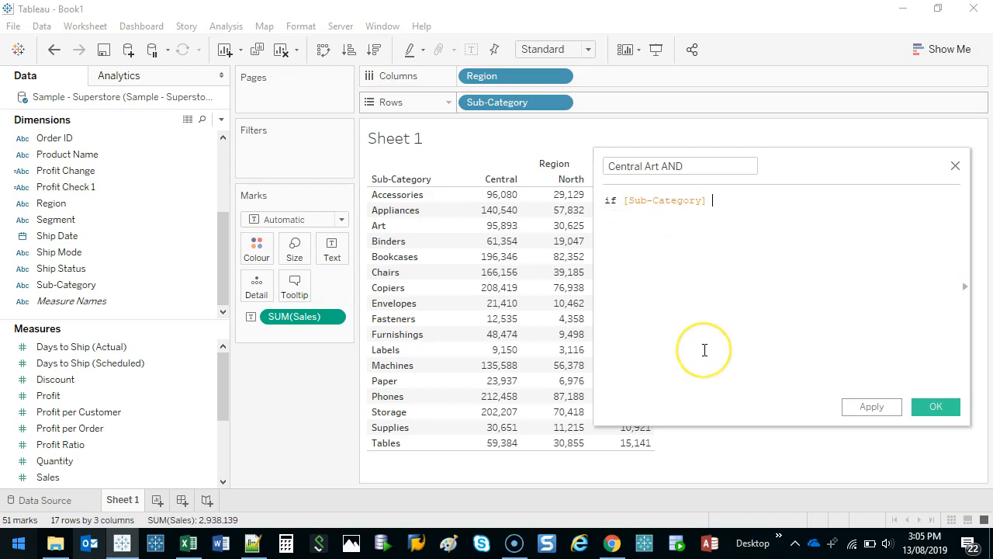
type("= \"Art\" and [Region] = \"Centra")
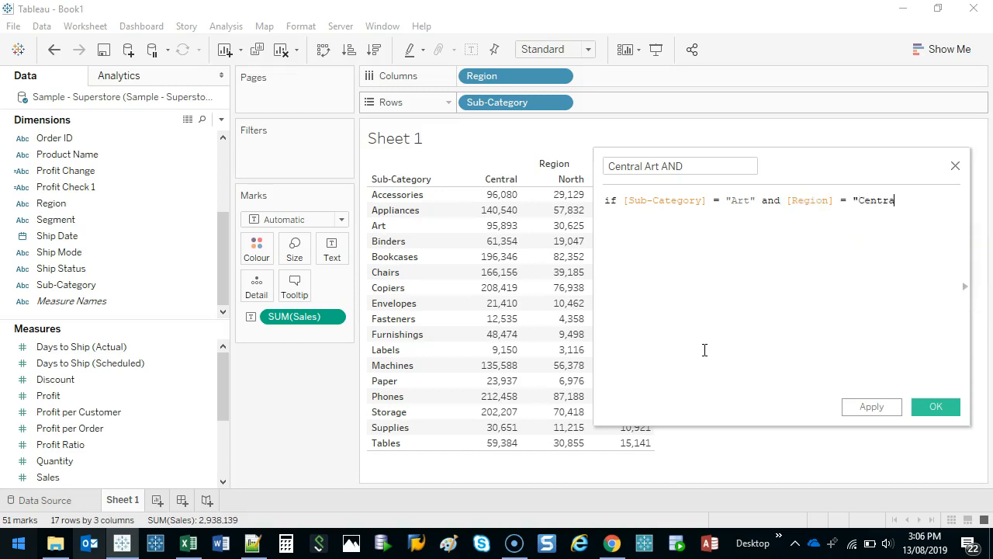
type("l\" then")
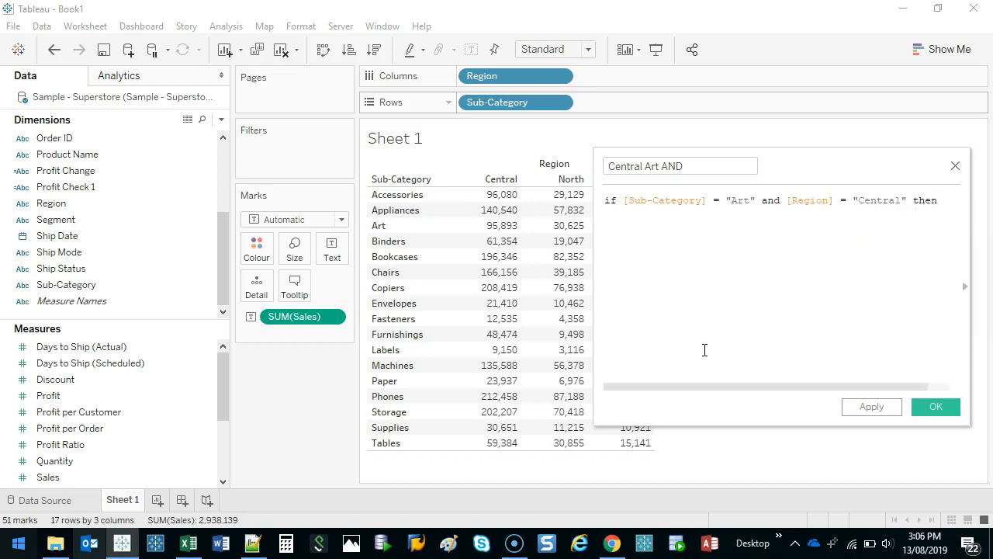
Complete the formula with [Sales] else 0 end, and break the line before then
type(" [Sales")
key("Return")
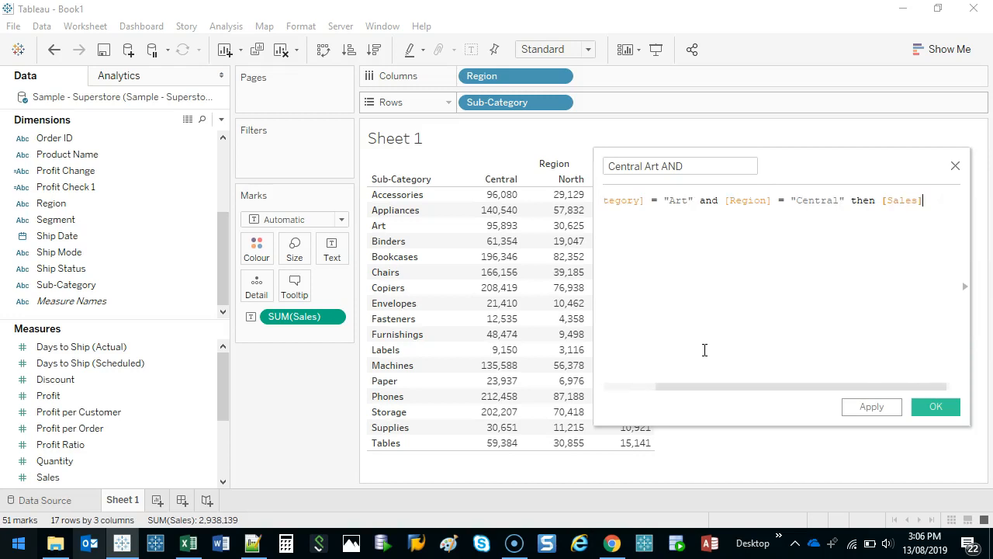
type("else 0")
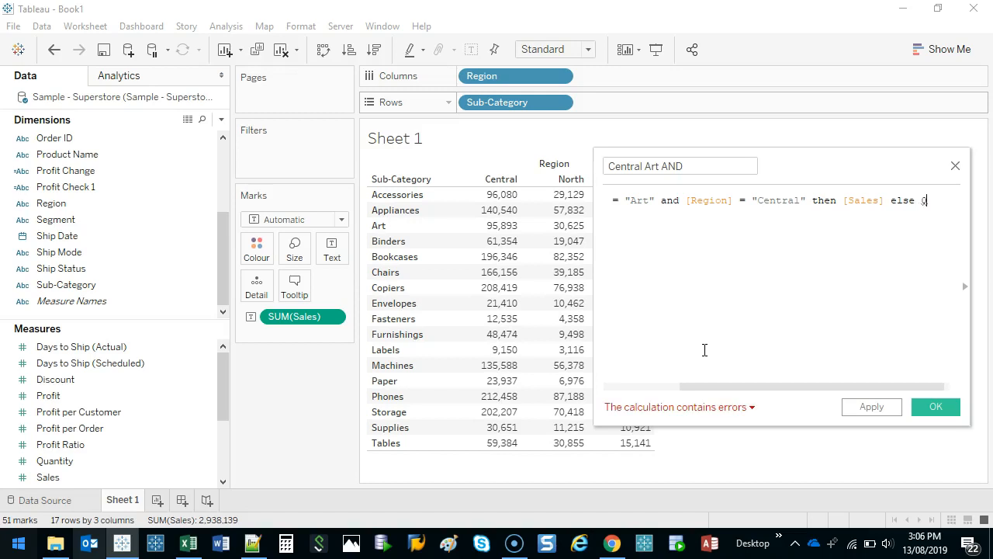
type(" end")
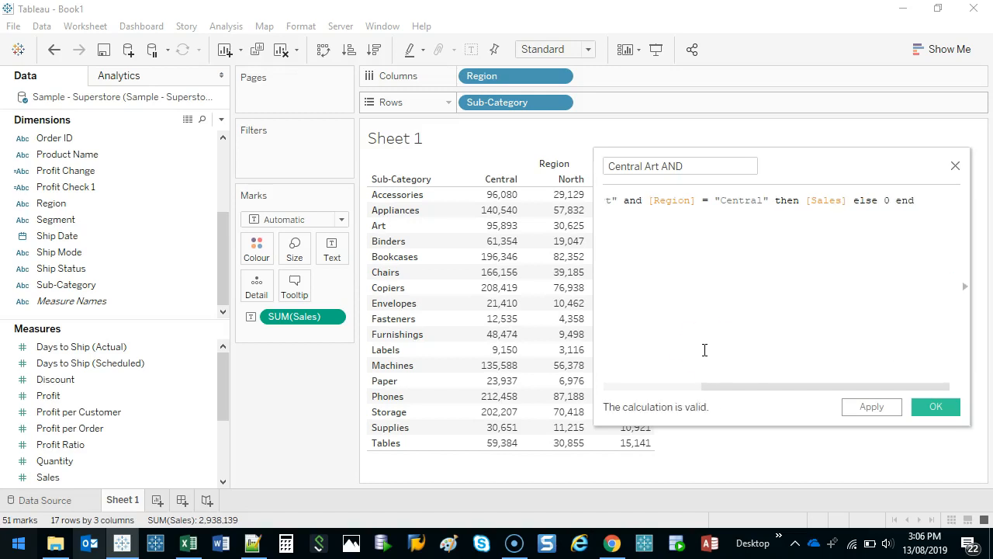
left_click(775, 200)
key("Return")
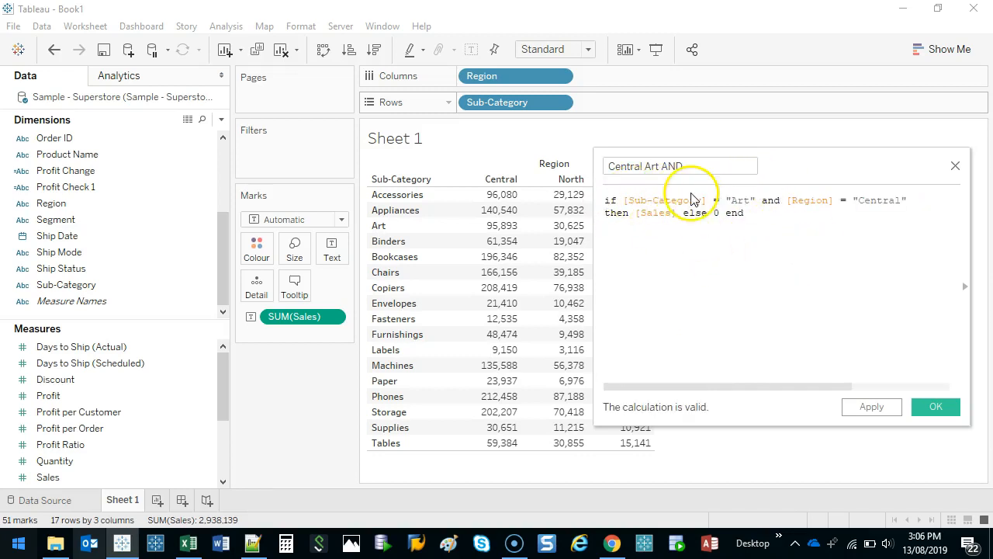
mouse_move(621, 193)
left_mouse_down()
mouse_move(848, 205)
mouse_move(860, 186)
mouse_move(602, 184)
left_mouse_up()
left_click_drag(632, 228, 724, 223)
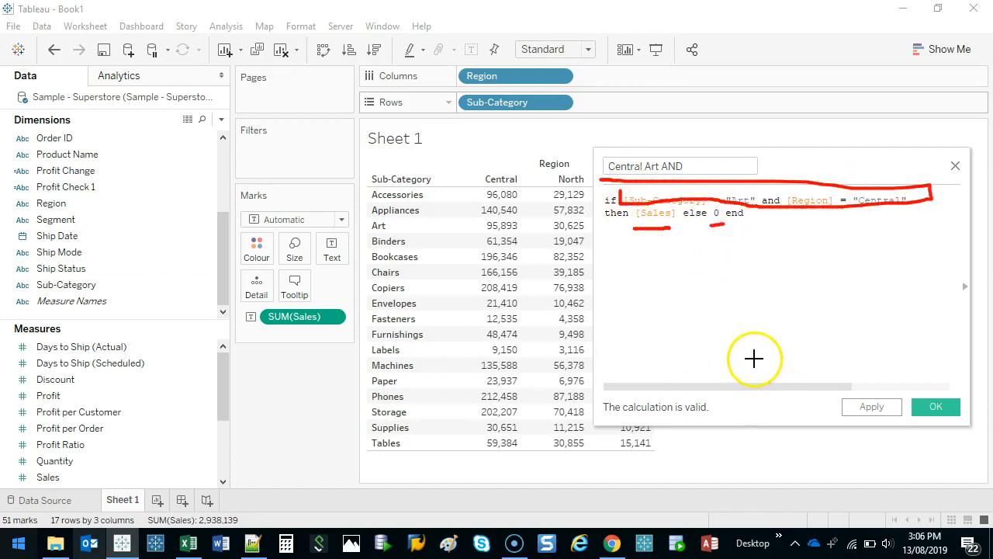
key("Escape")
Save the Central Art AND calculation and replace Sales with it on a duplicate of Sheet 1
left_click(936, 406)
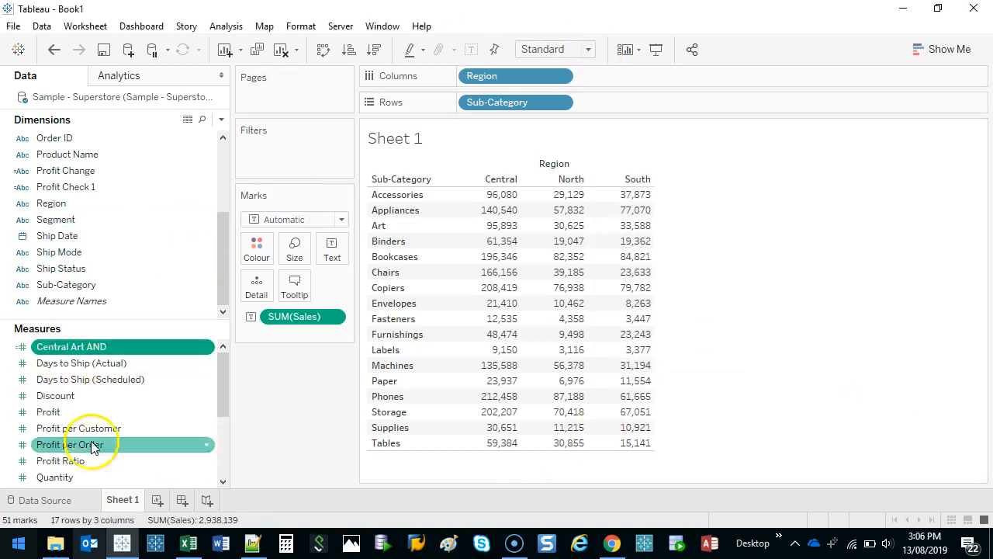
left_click(258, 51)
left_click_drag(97, 347, 290, 315)
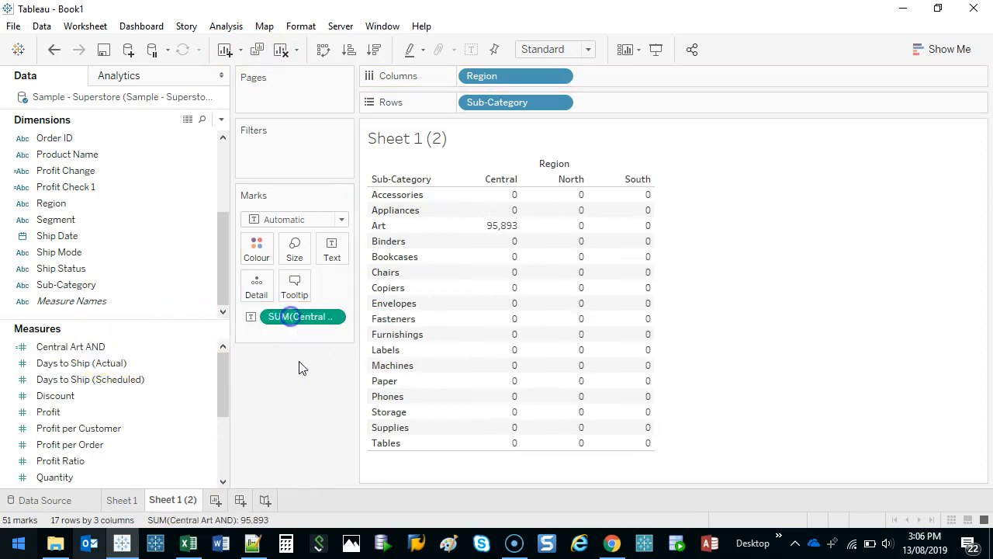
Create a dashboard with Sheet 1 and Sheet 1 (2) placed side by side
left_click(241, 502)
left_click_drag(50, 253, 325, 220)
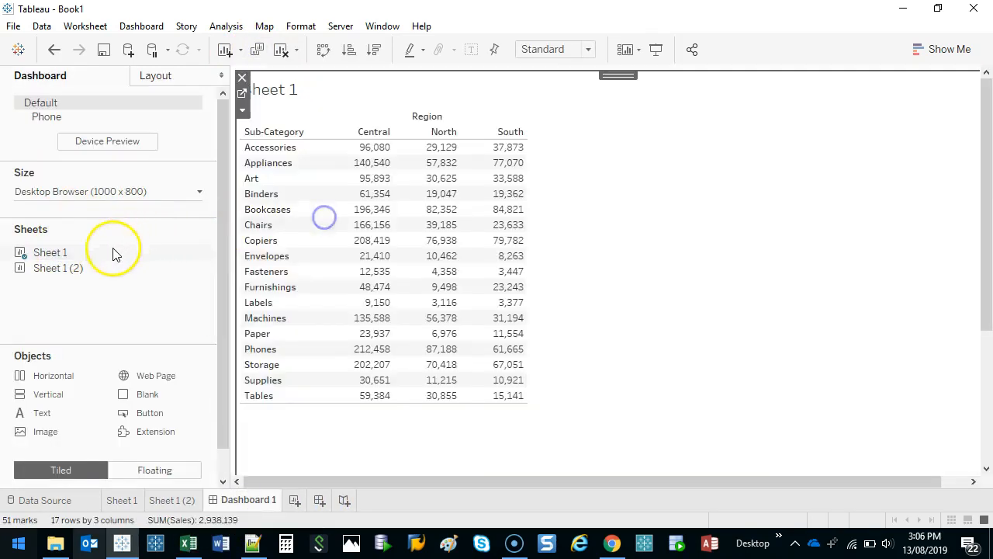
left_click_drag(59, 268, 814, 300)
Set the dashboard to a fixed custom size of 900 px wide by 500 px high
left_click(167, 194)
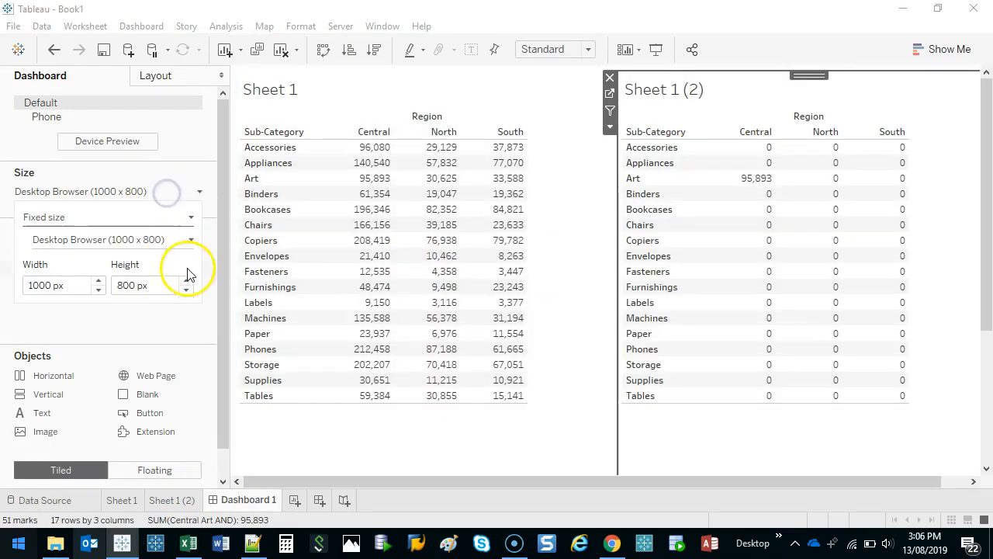
left_click(187, 289)
left_click(188, 290)
left_click(188, 291)
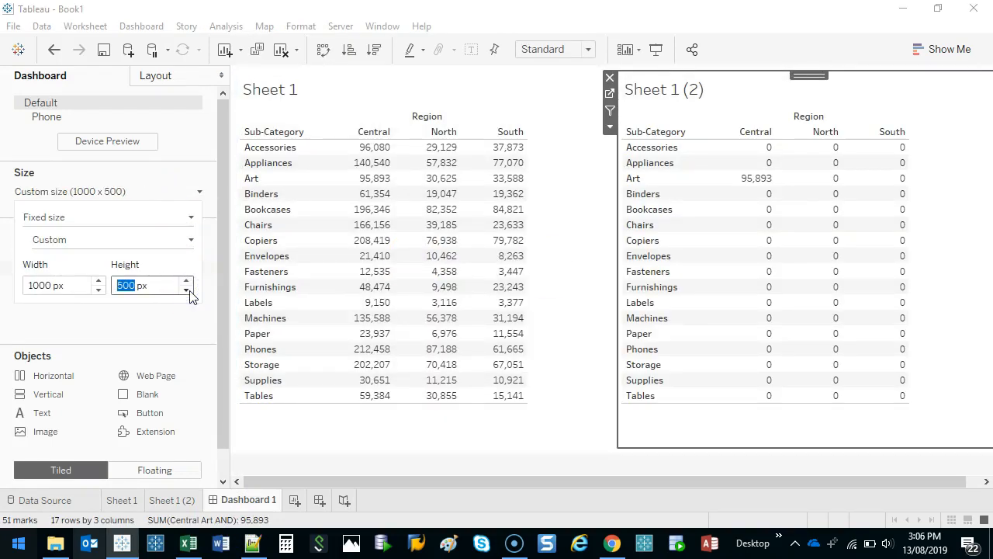
left_click(98, 290)
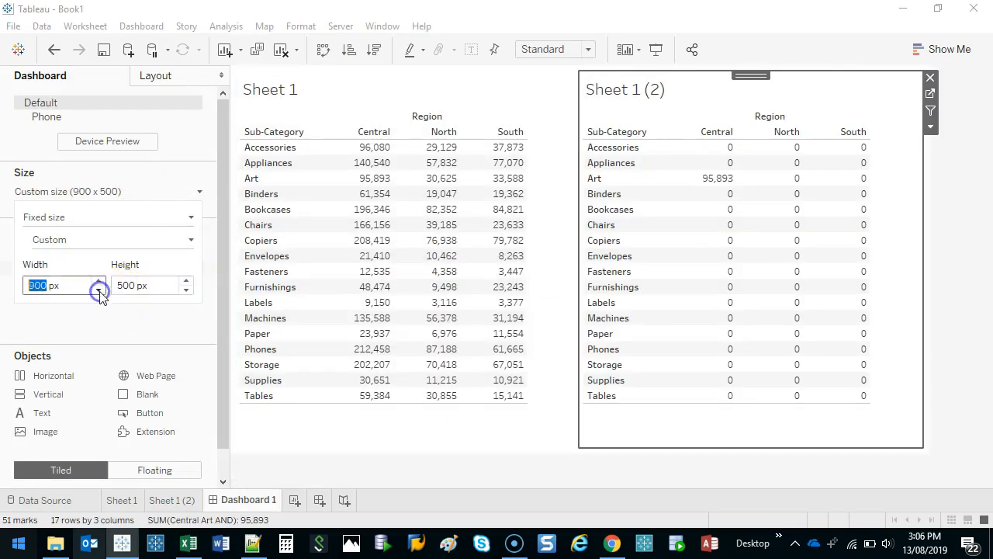
left_click(578, 458)
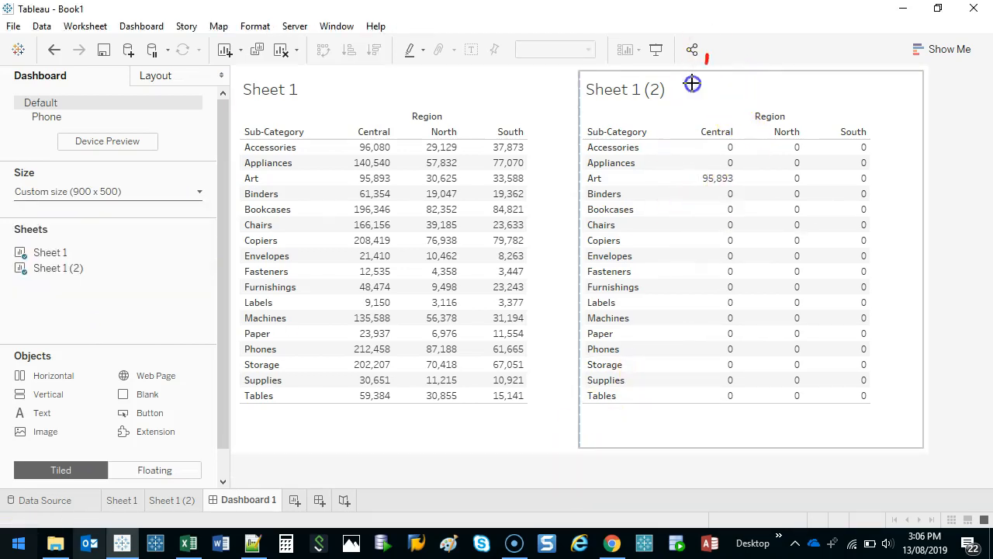
left_click_drag(693, 83, 678, 84)
left_click_drag(735, 60, 786, 38)
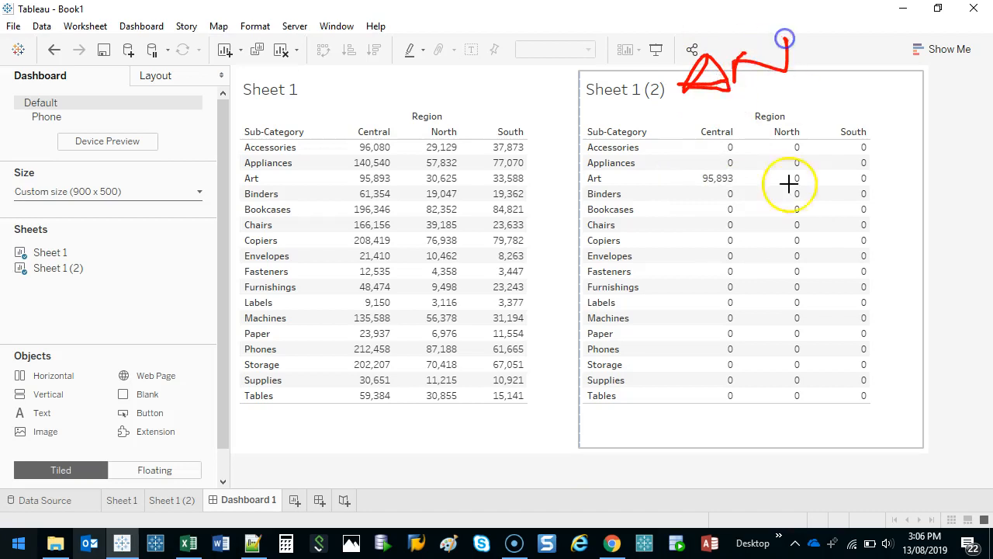
left_click_drag(702, 170, 746, 171)
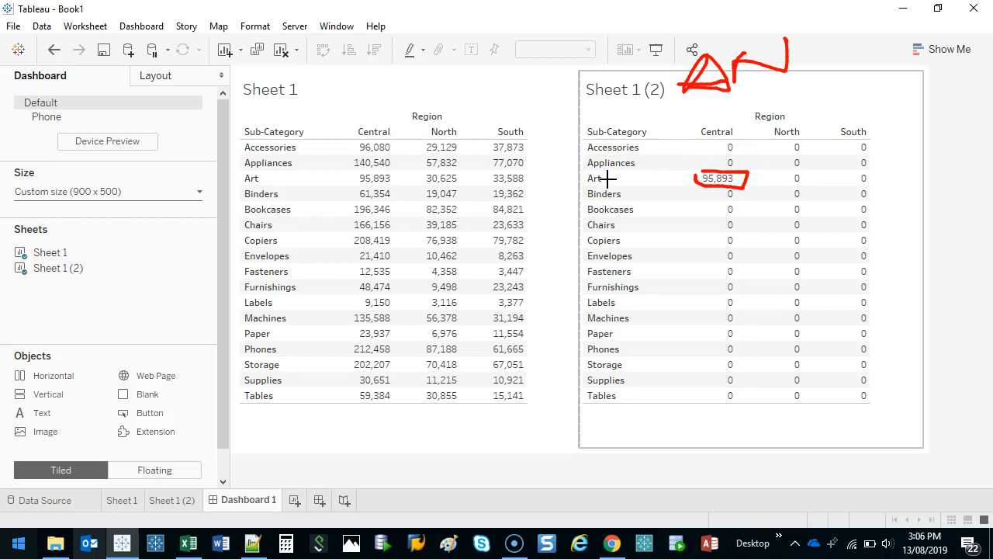
key("Escape")
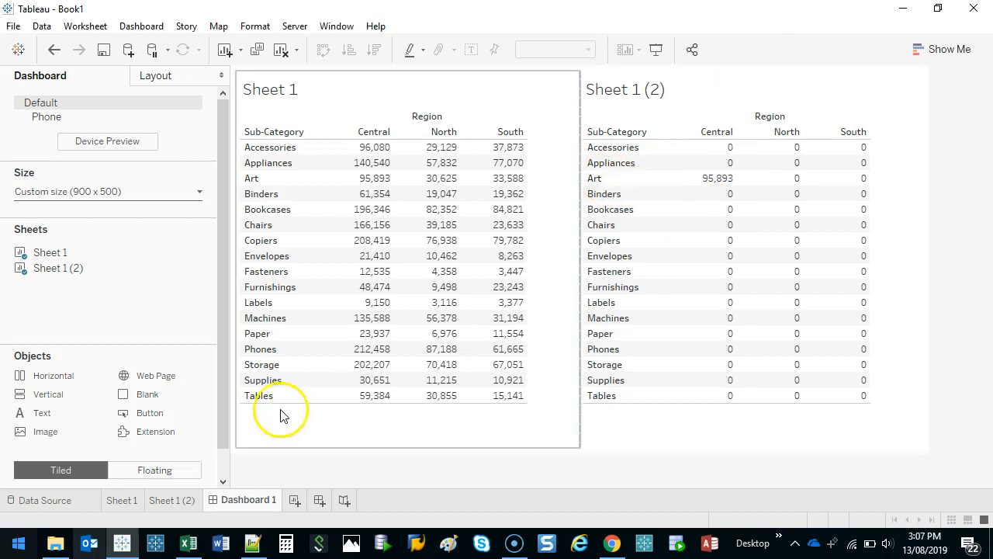
Duplicate the Sheet 1 (2) worksheet, then widen the data pane and enlarge its measures area
left_click(172, 500)
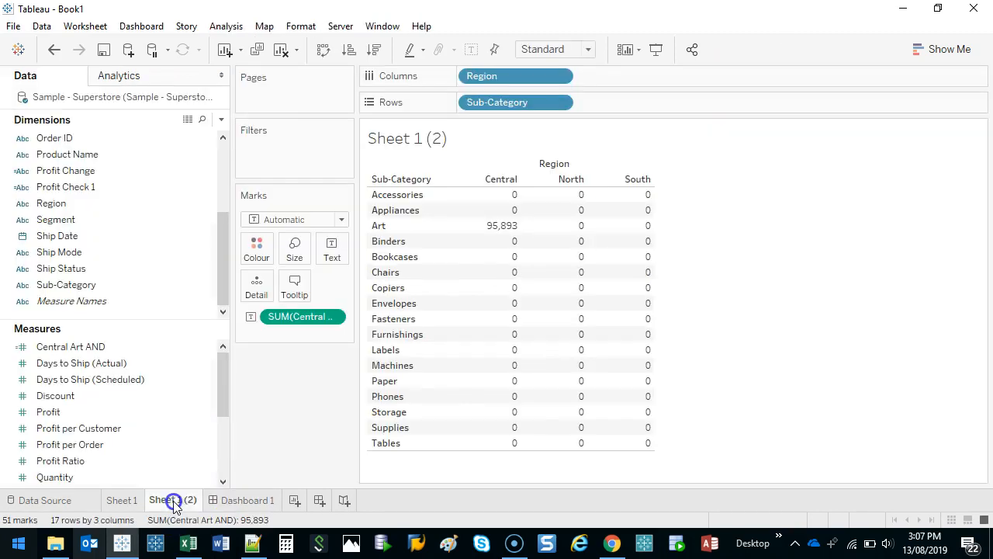
left_click(254, 51)
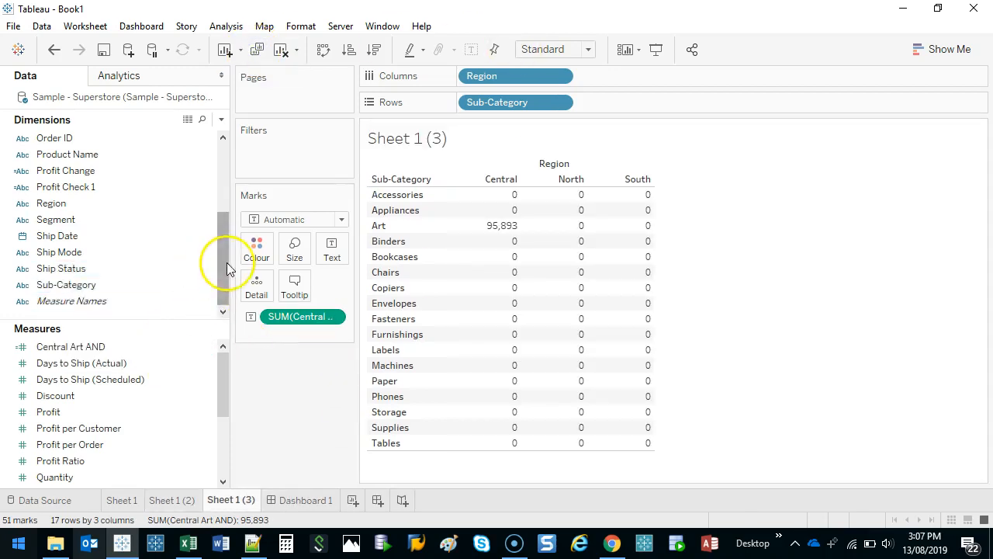
left_click_drag(231, 264, 256, 268)
left_click_drag(133, 329, 137, 313)
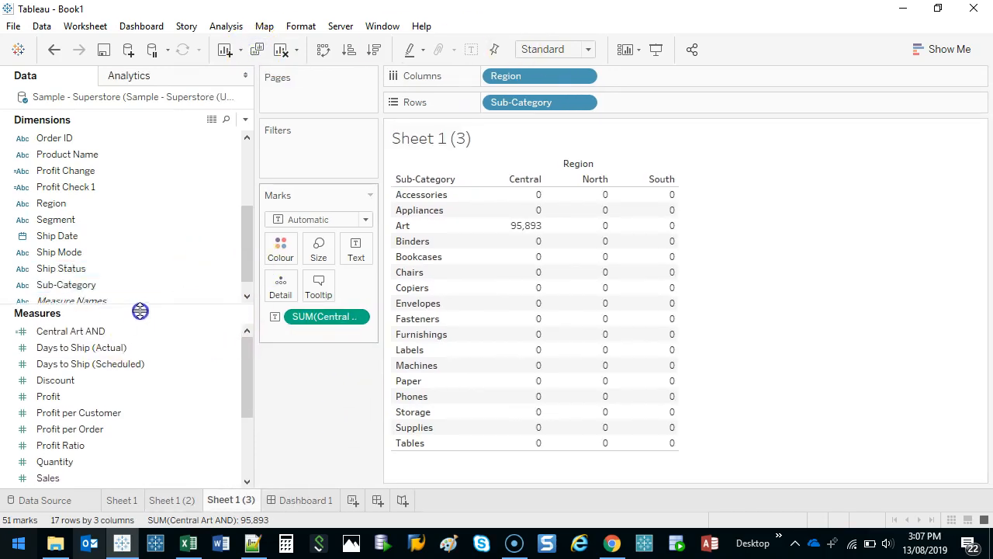
Duplicate the Central Art AND measure and rename the copy Central Art OR
right_click(98, 332)
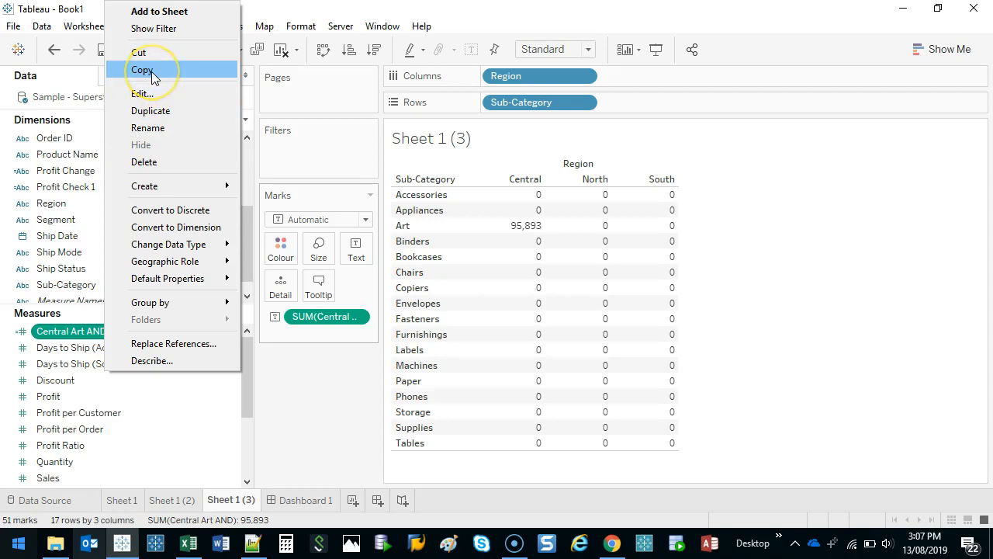
left_click(163, 111)
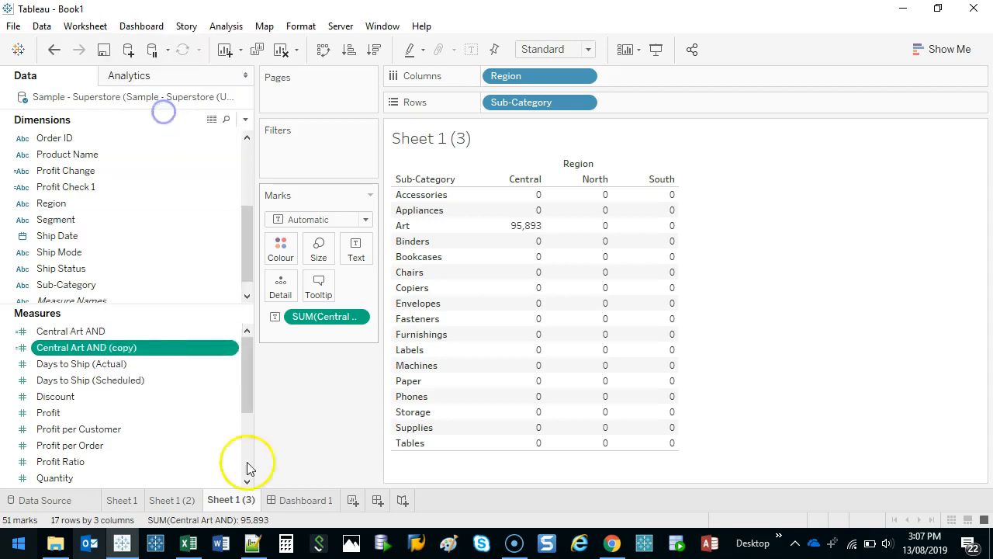
right_click(123, 347)
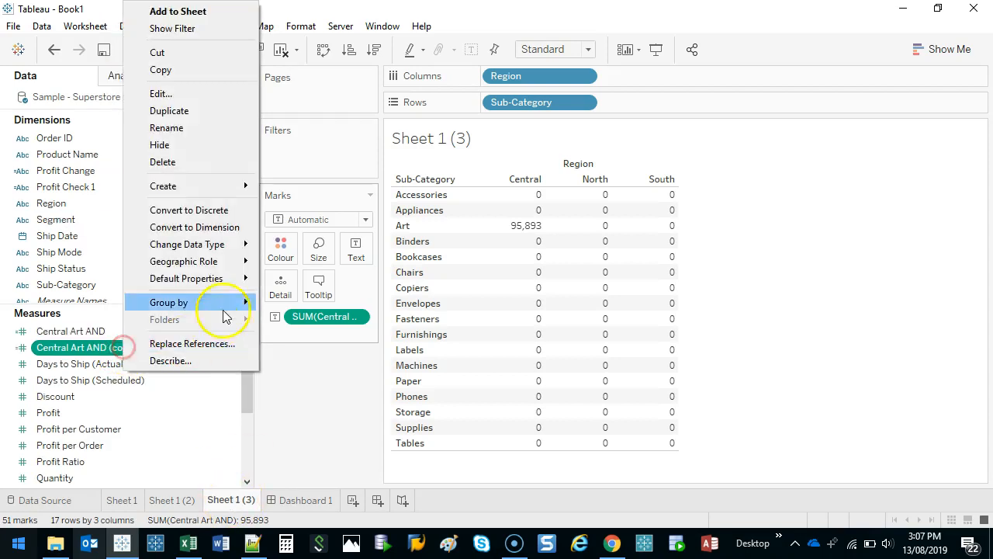
left_click(166, 127)
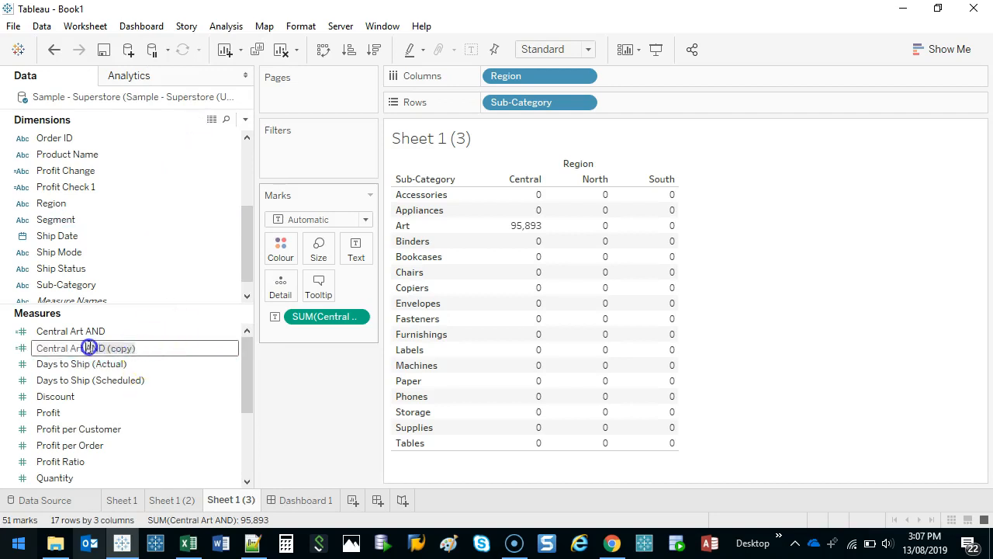
type("OR")
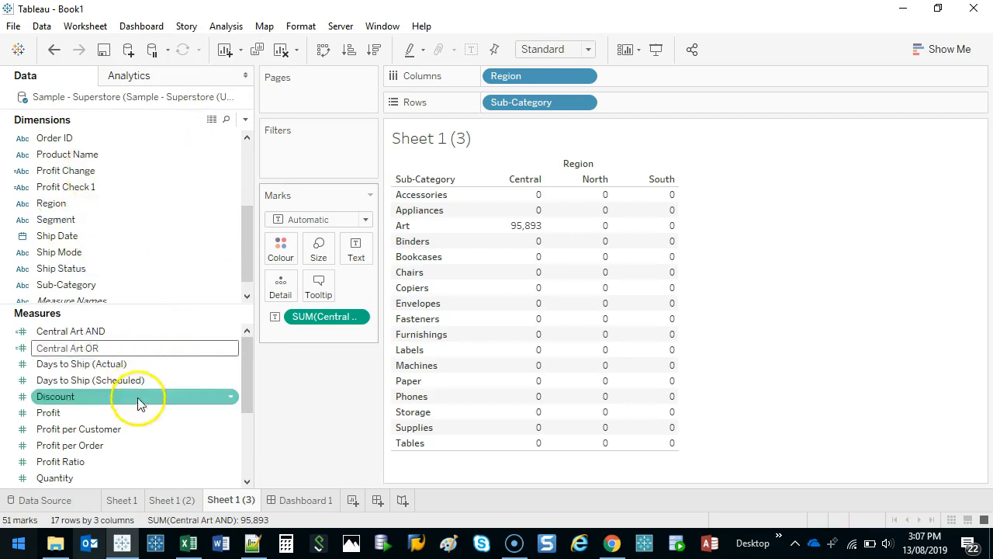
left_click(116, 370)
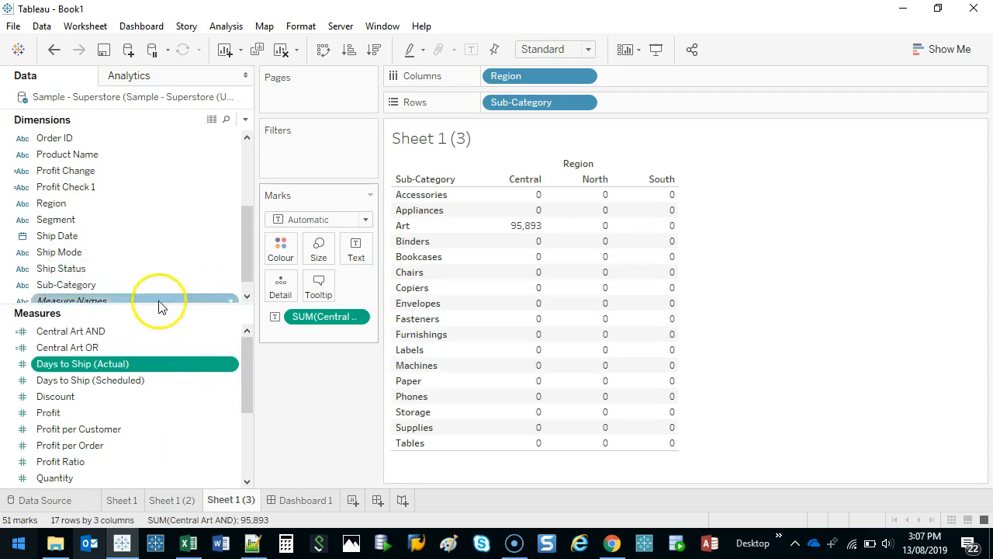
left_click(113, 332)
left_click(114, 346)
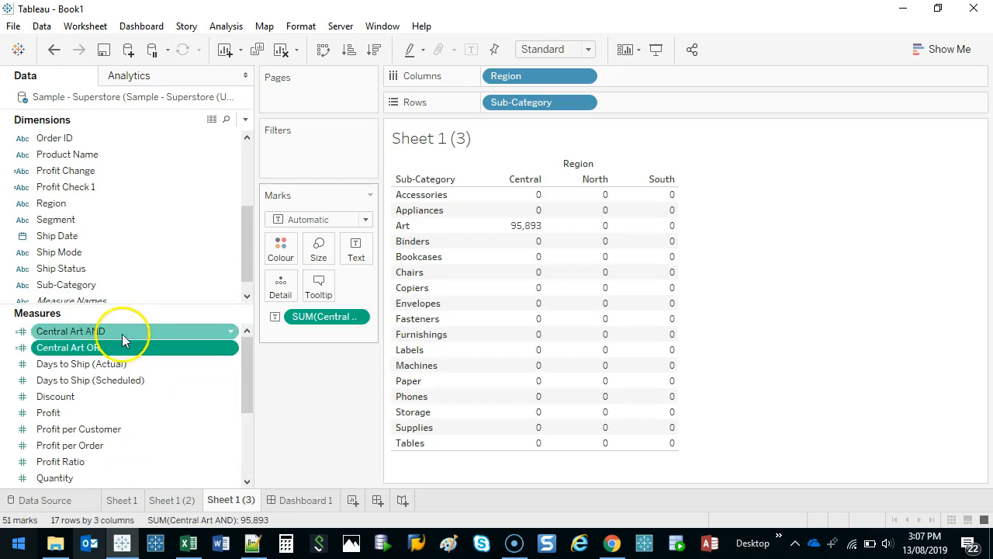
left_click(99, 332)
Edit the Central Art OR calculation, replacing and with OR between the Sub-Category and Region conditions, and save it
left_click(89, 348)
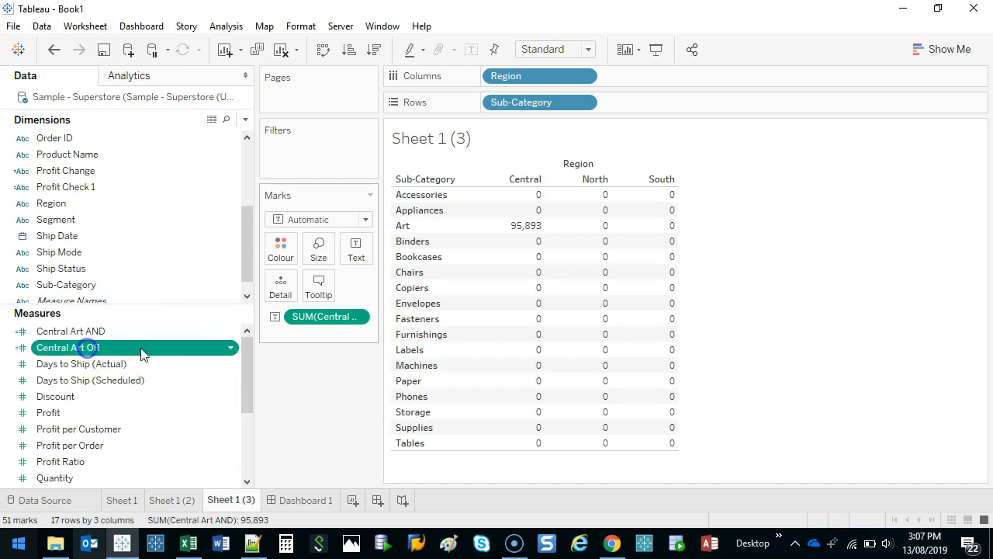
right_click(78, 353)
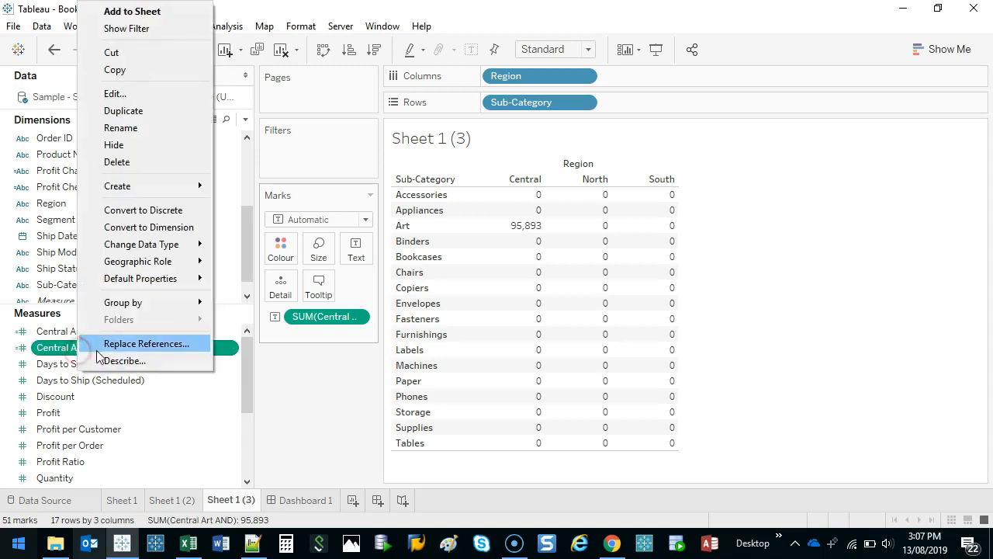
left_click(140, 94)
left_click(744, 202)
double_click(771, 200)
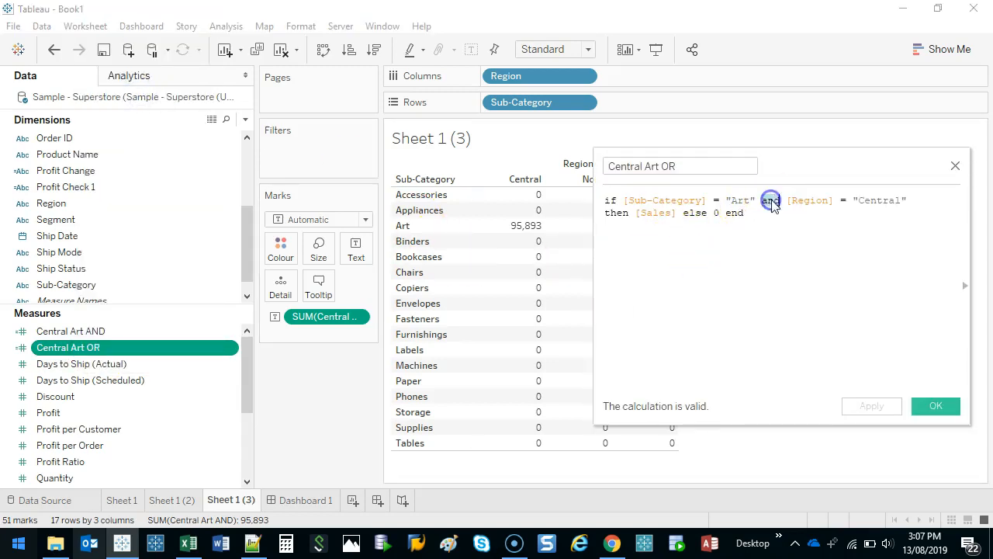
type("OR")
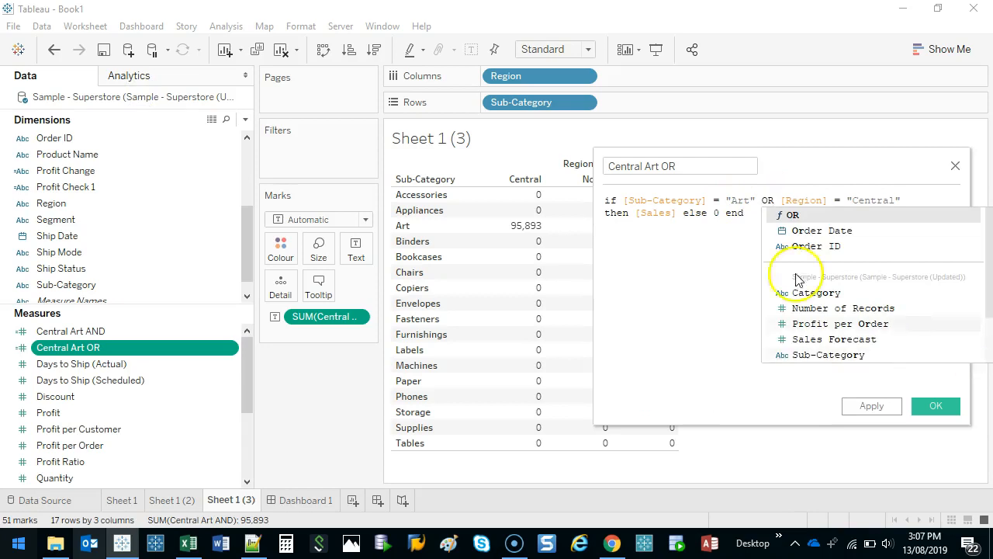
left_click(718, 291)
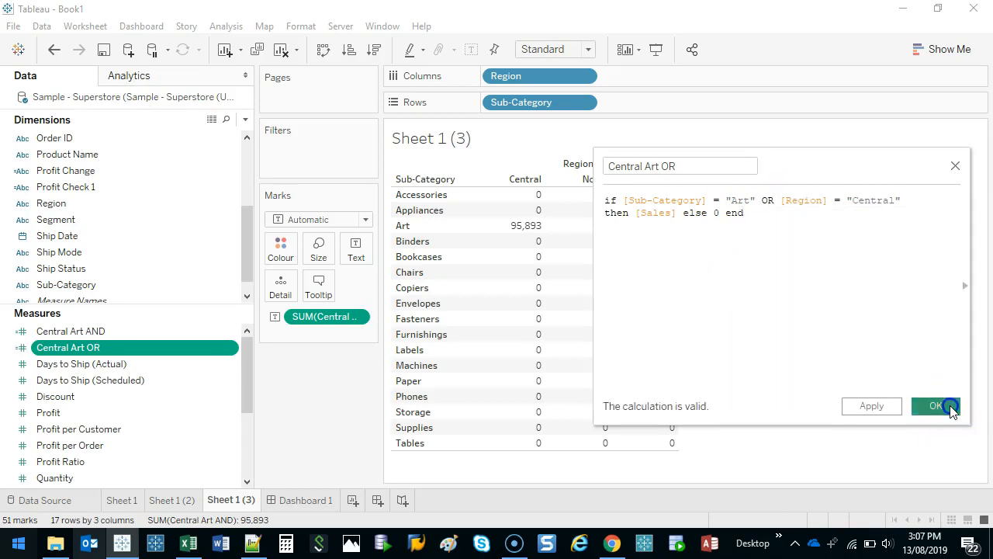
left_click(936, 407)
Replace the Central Art AND text mark on Sheet 1 (3) with Central Art OR
mouse_move(93, 348)
left_mouse_down()
mouse_move(314, 326)
mouse_move(174, 357)
mouse_move(96, 347)
left_mouse_up()
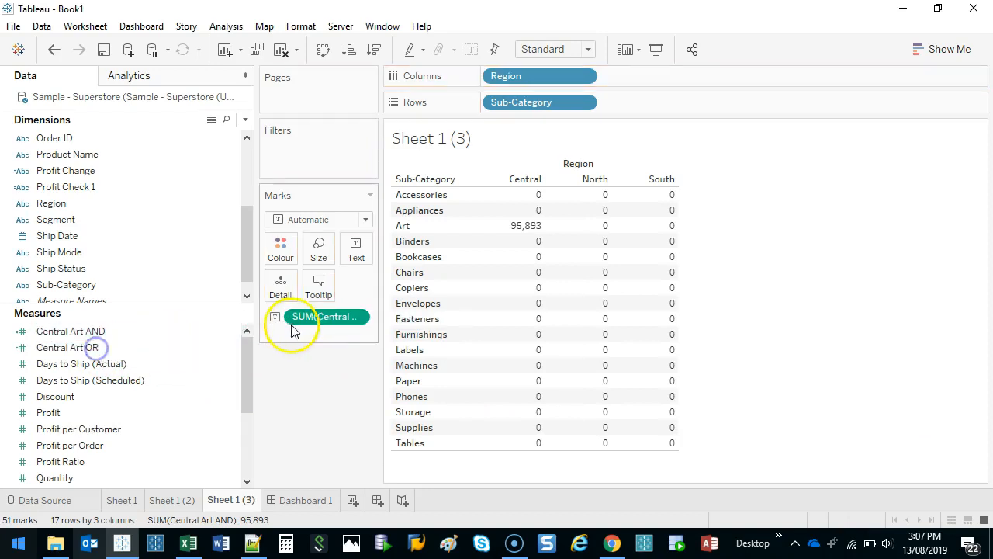
mouse_move(301, 318)
left_mouse_down()
mouse_move(305, 474)
mouse_move(310, 290)
mouse_move(315, 307)
left_mouse_up()
left_click_drag(87, 347, 314, 325)
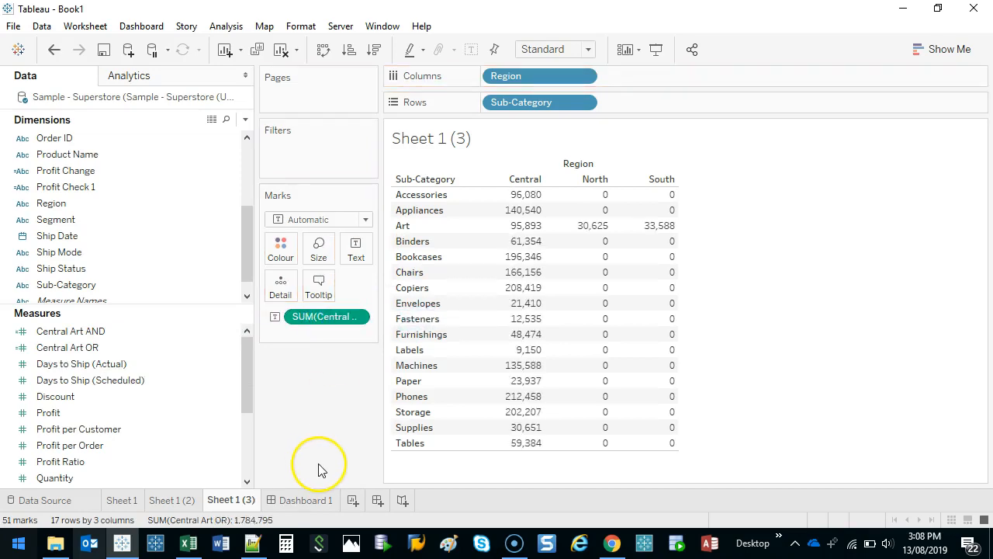
Add Sheet 1 (3) to Dashboard 1 beside Sheet 1 (2), and shift the dividers to make the three tables' widths more even
left_click(296, 503)
mouse_move(62, 283)
left_mouse_down()
mouse_move(706, 259)
mouse_move(849, 269)
left_mouse_up()
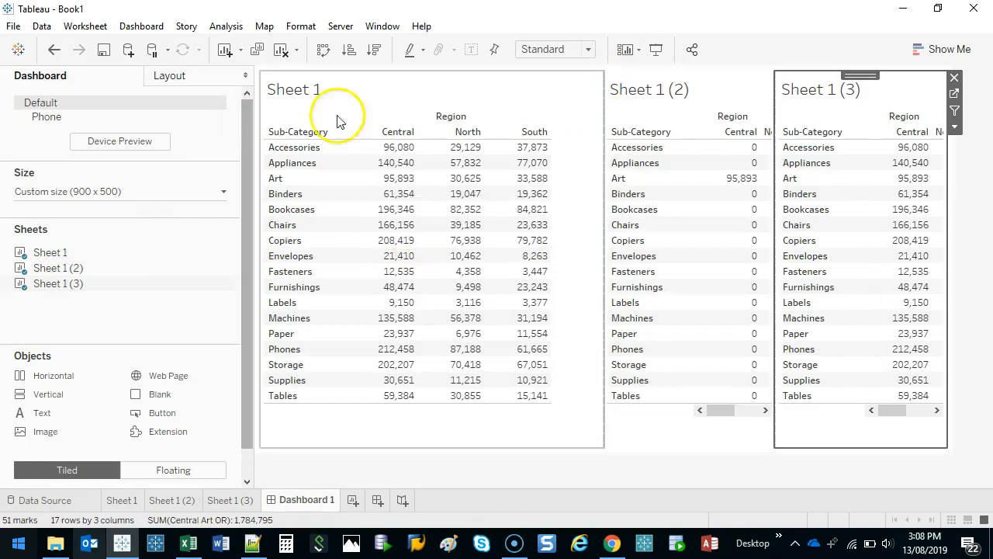
left_click_drag(604, 108, 517, 113)
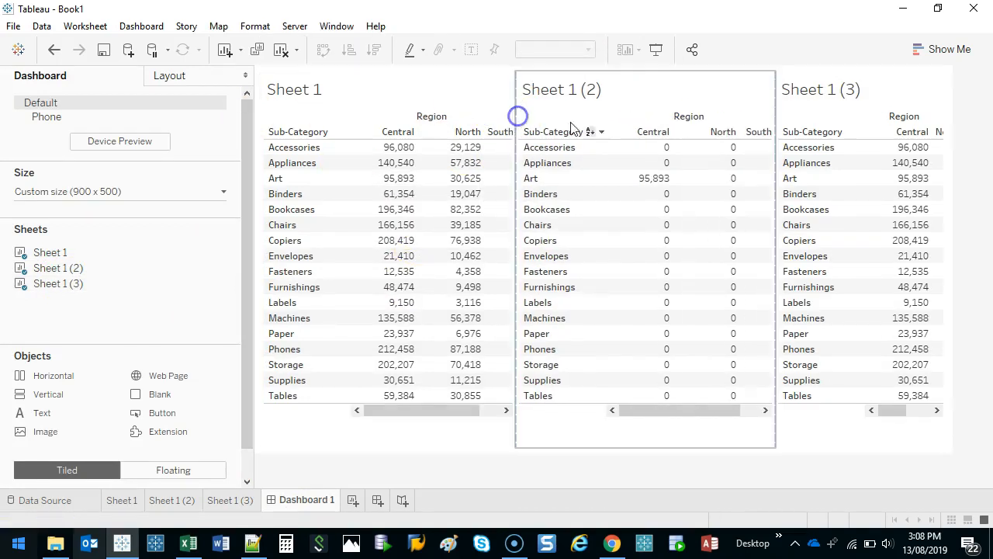
left_click_drag(775, 108, 760, 106)
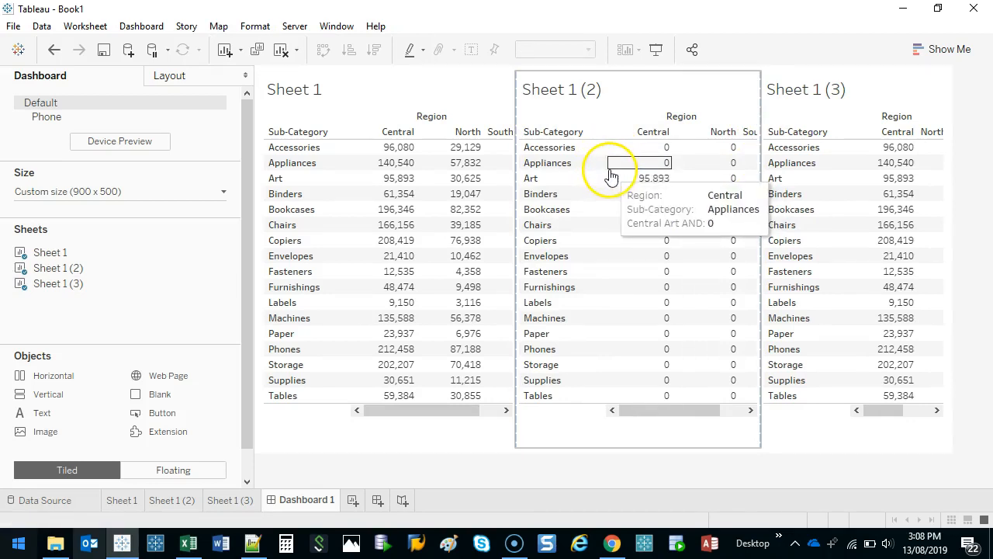
left_click(587, 177)
left_click_drag(585, 178, 594, 182)
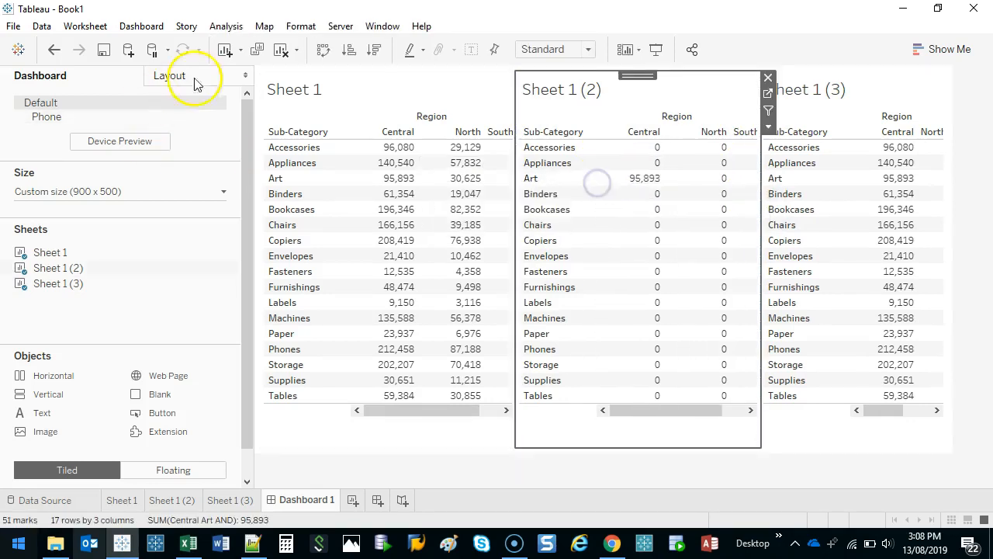
Set the dashboard's fixed width to 1100 px and collapse the side pane
left_click(137, 200)
type("1100")
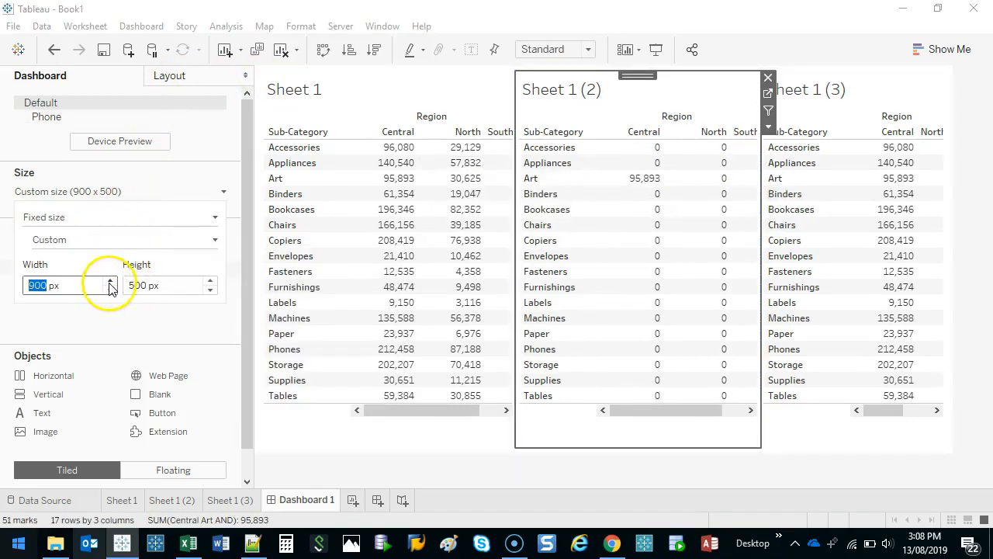
key("Return")
left_click(246, 76)
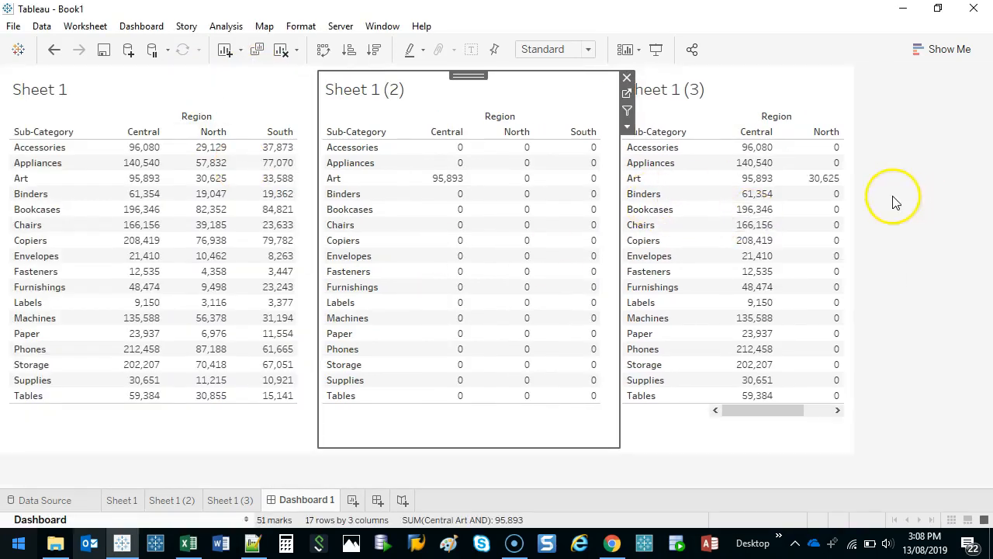
Widen the dashboard to 1300 px and hide the side pane to free up viewing space
left_click(245, 519)
left_click(158, 198)
left_click(113, 276)
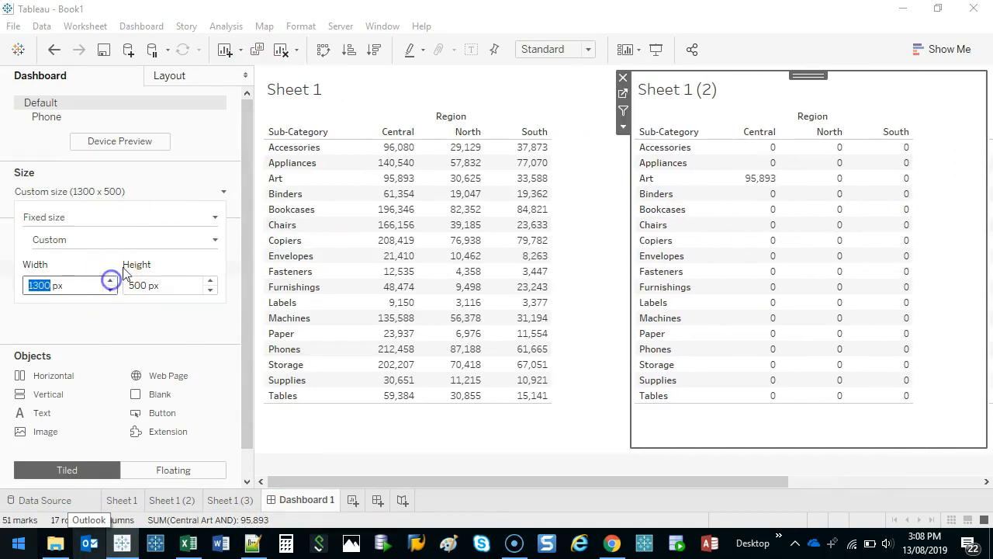
left_click(245, 75)
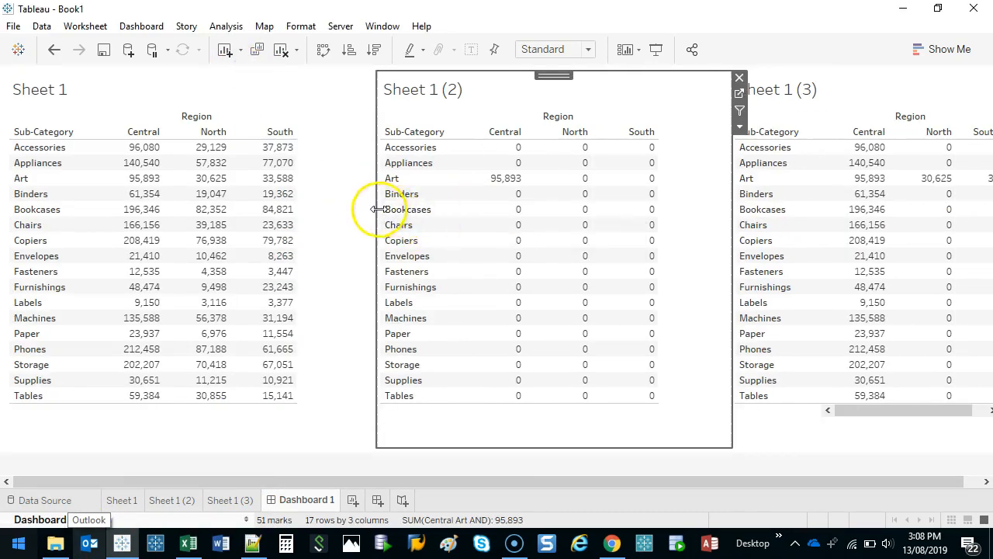
Narrow the Sheet 1 and Sheet 1 (2) containers so that all three tables fit fully side by side
left_click_drag(364, 210, 323, 215)
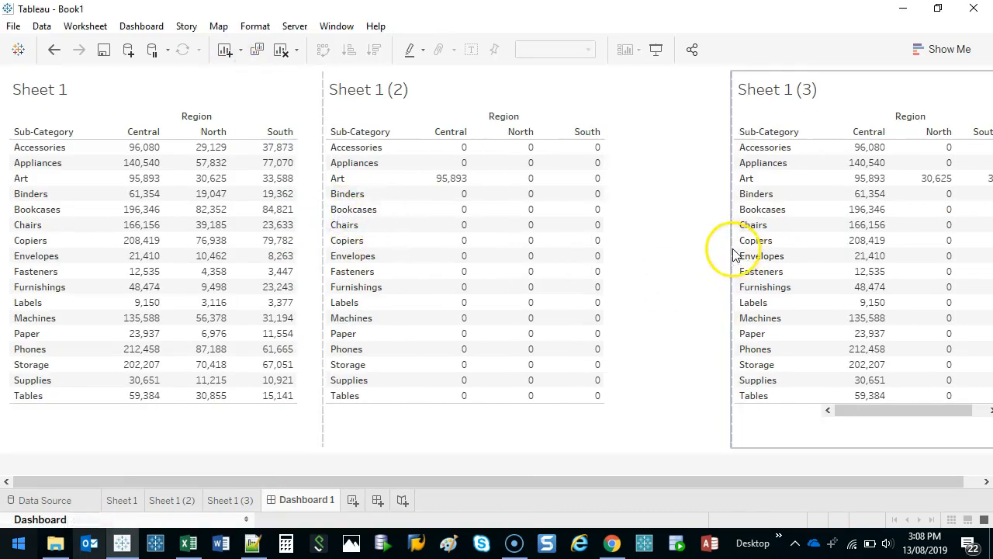
left_click(729, 253)
left_click_drag(729, 253, 638, 264)
left_click(555, 466)
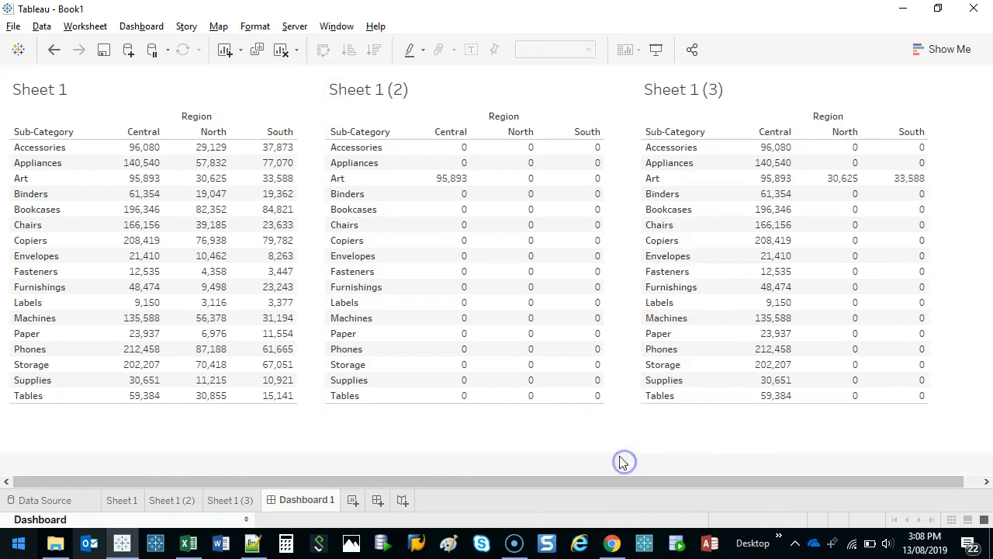
left_click_drag(128, 40, 164, 45)
left_click_drag(463, 46, 531, 43)
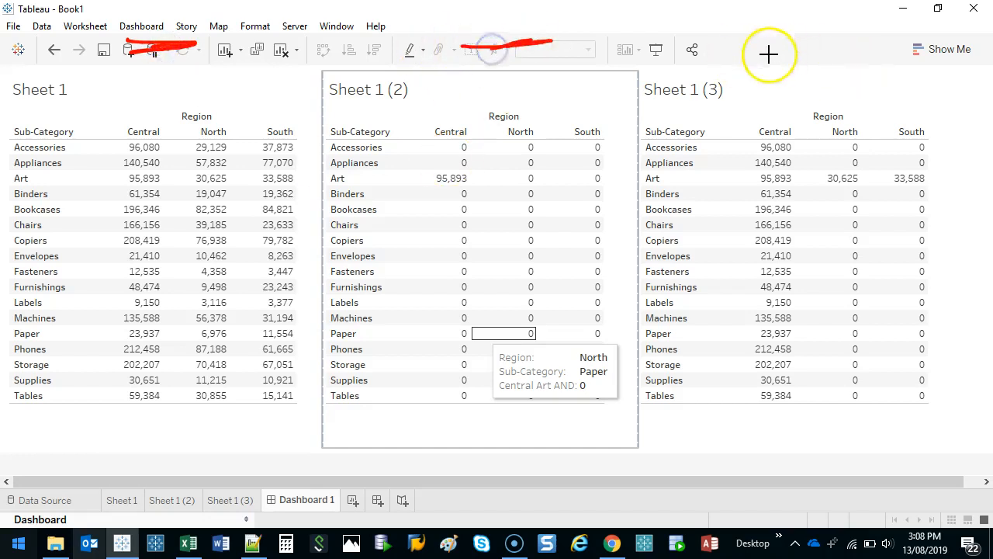
left_click_drag(760, 56, 822, 62)
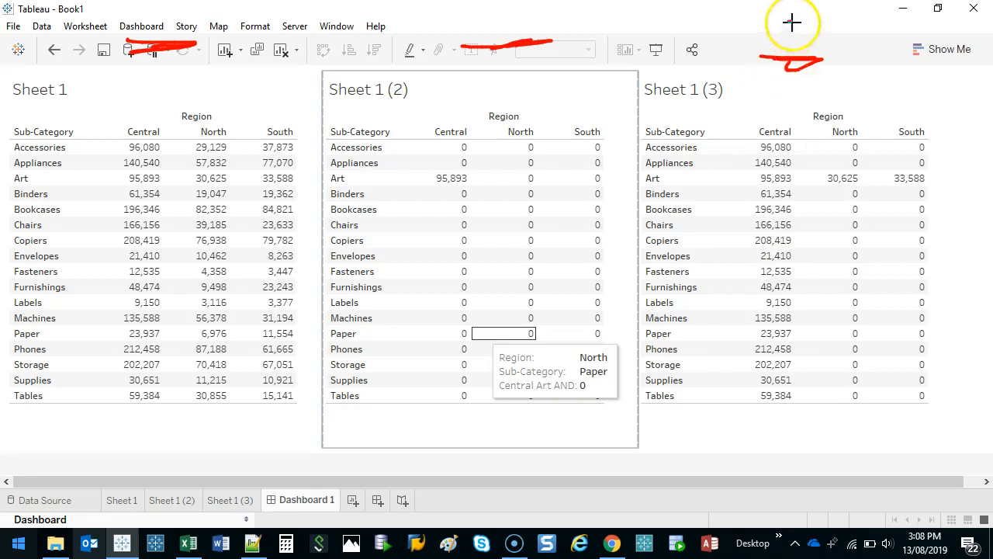
left_click_drag(792, 22, 801, 19)
left_click_drag(864, 13, 873, 35)
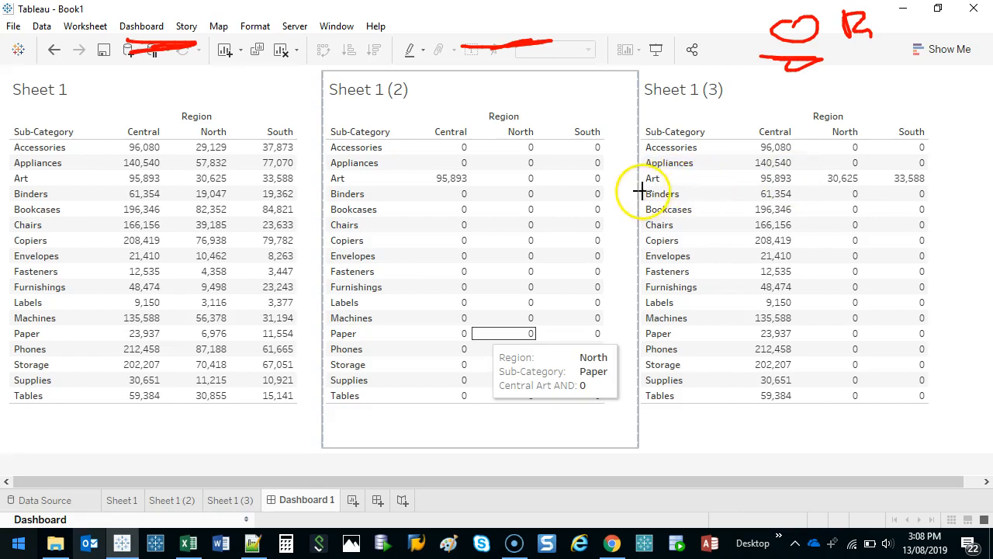
left_click_drag(644, 187, 644, 187)
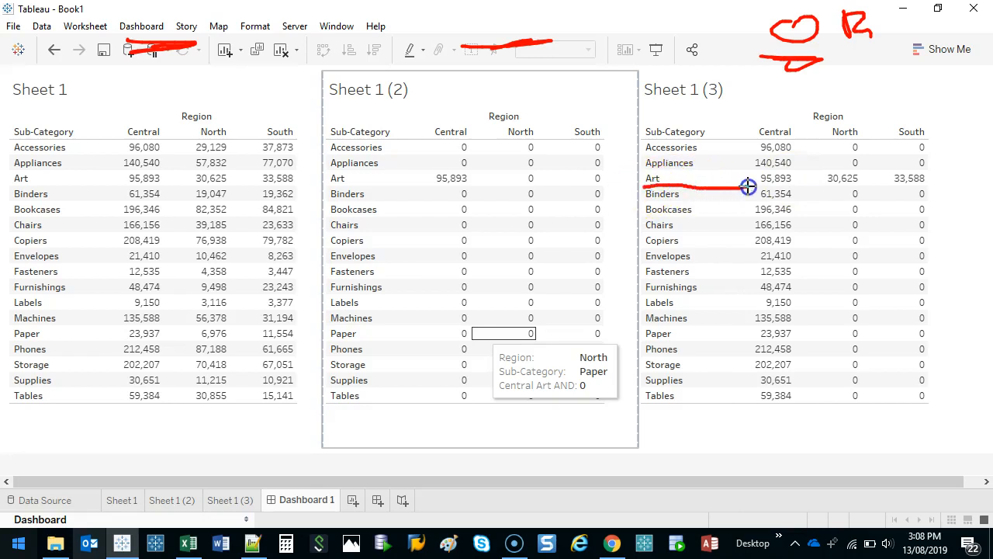
mouse_move(811, 186)
left_mouse_down()
mouse_move(938, 178)
mouse_move(869, 163)
mouse_move(641, 169)
left_mouse_up()
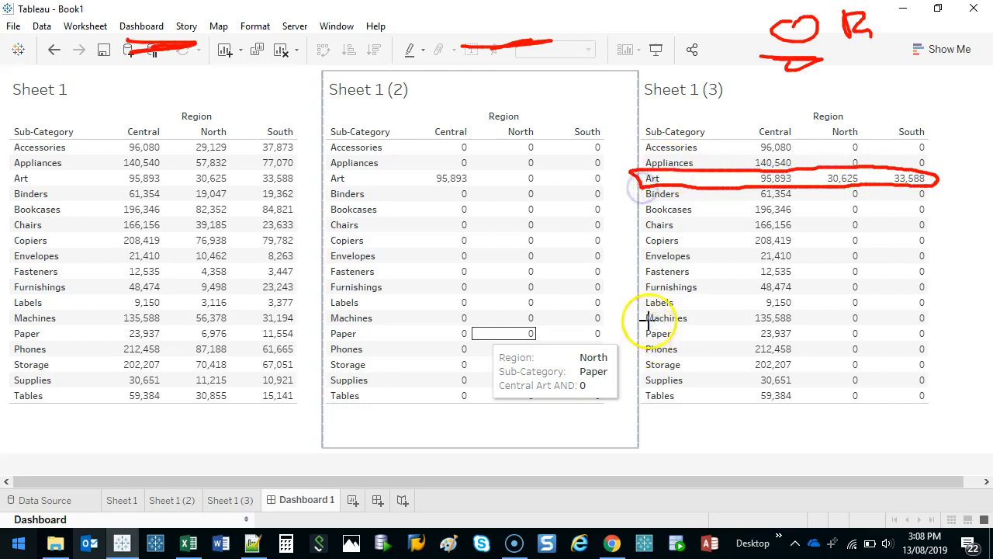
mouse_move(801, 130)
left_mouse_down()
mouse_move(773, 116)
mouse_move(750, 263)
mouse_move(757, 426)
mouse_move(810, 289)
mouse_move(801, 124)
left_mouse_up()
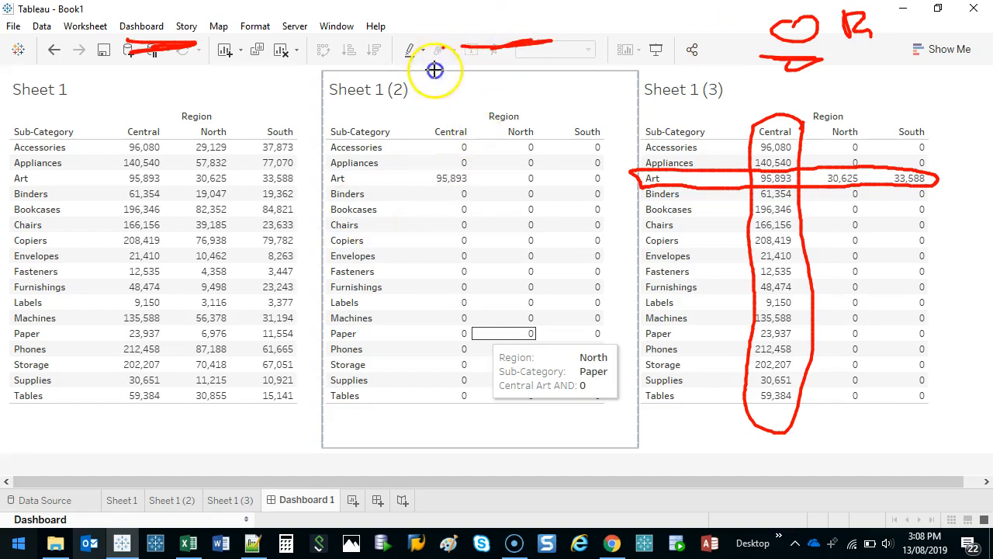
mouse_move(435, 70)
left_mouse_down()
mouse_move(450, 45)
mouse_move(465, 55)
mouse_move(539, 39)
mouse_move(553, 68)
left_mouse_up()
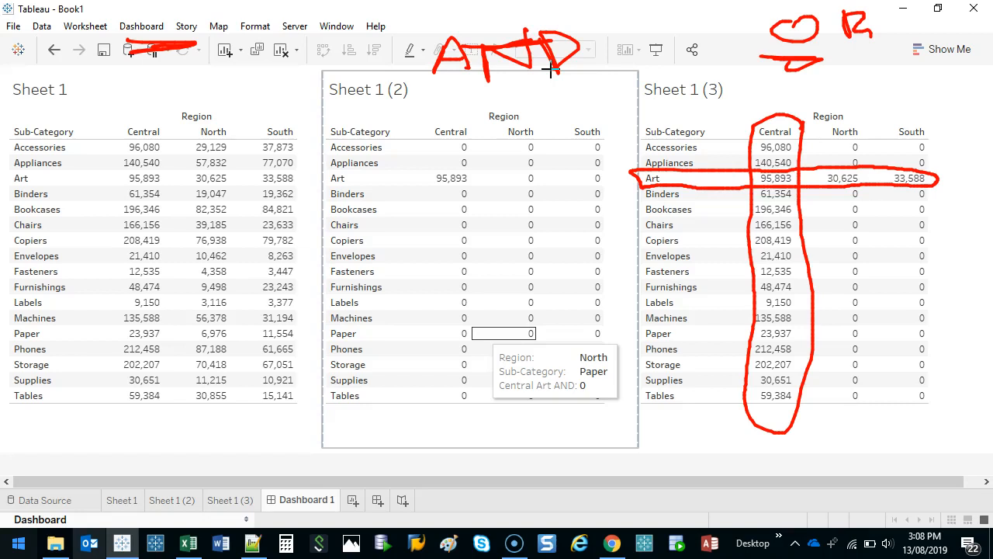
key("Escape")
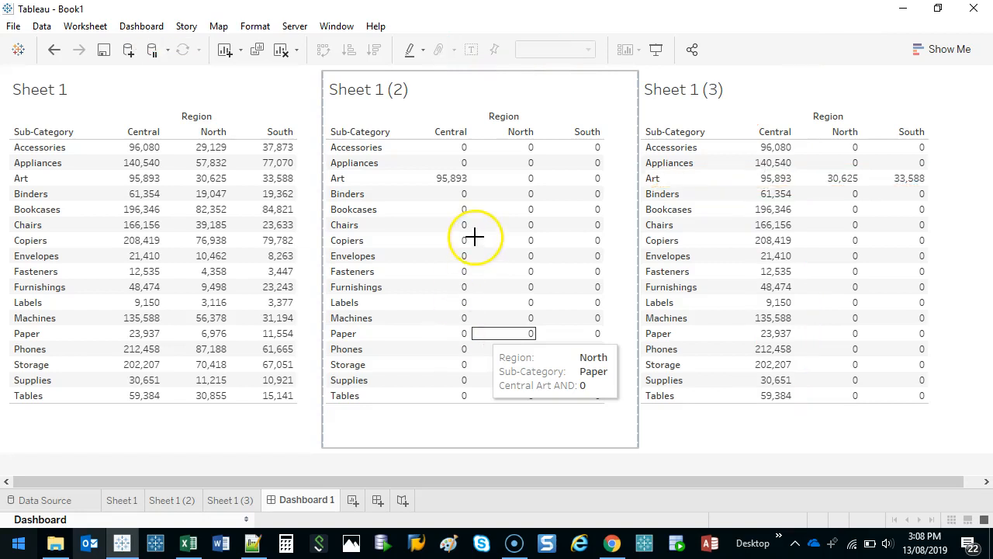
Add a new worksheet, and look through the Profit values in the Sample - Superstore underlying data
left_click(353, 501)
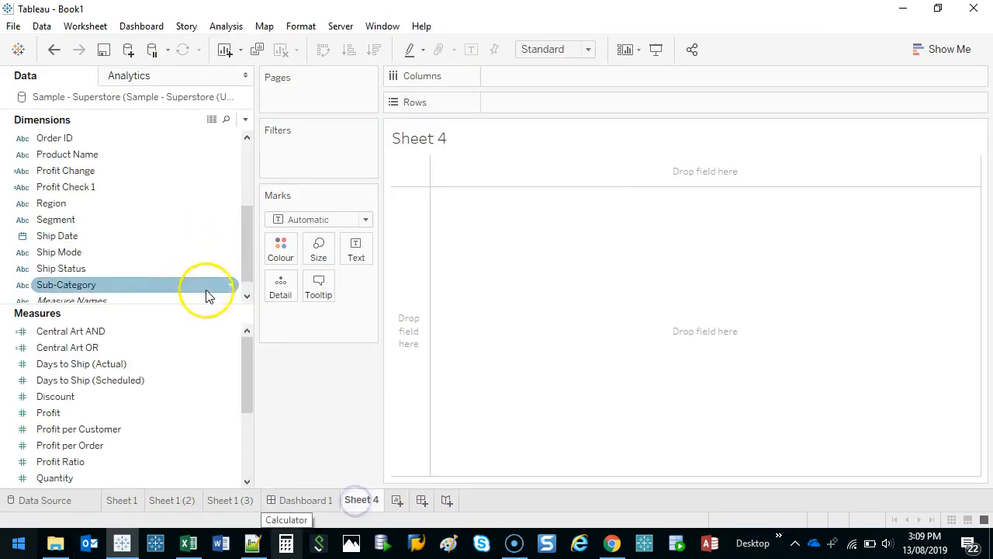
left_click(212, 120)
left_click(743, 104)
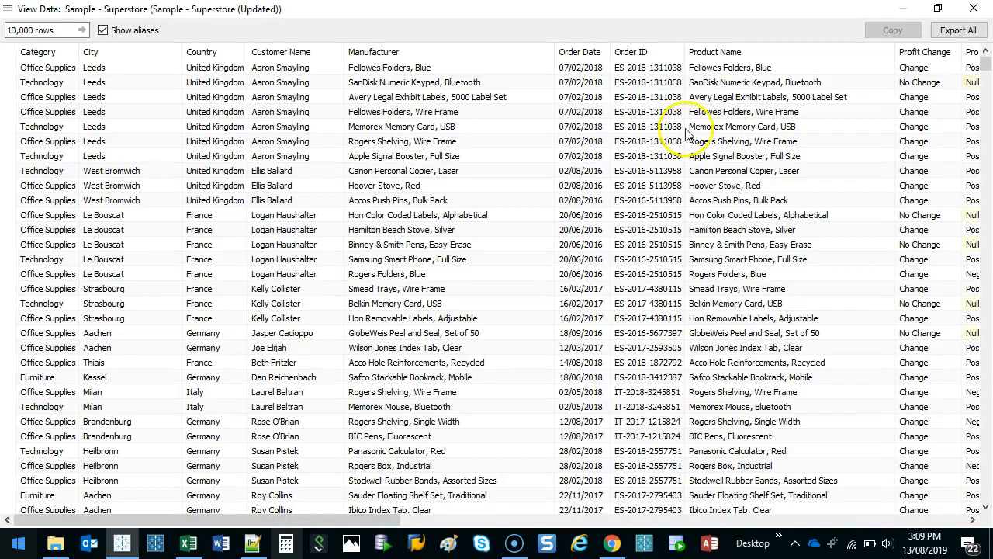
left_click_drag(235, 520, 677, 524)
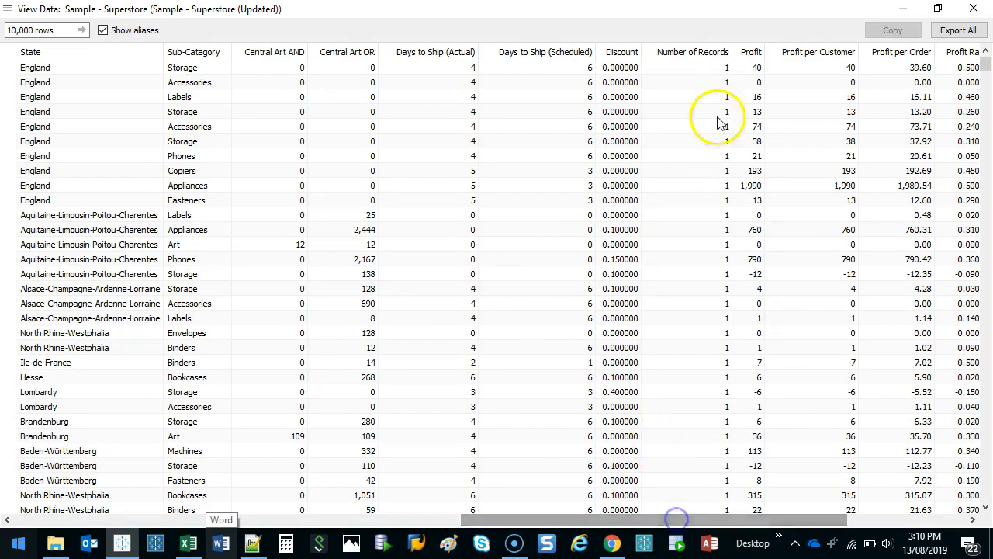
left_click_drag(749, 67, 751, 351)
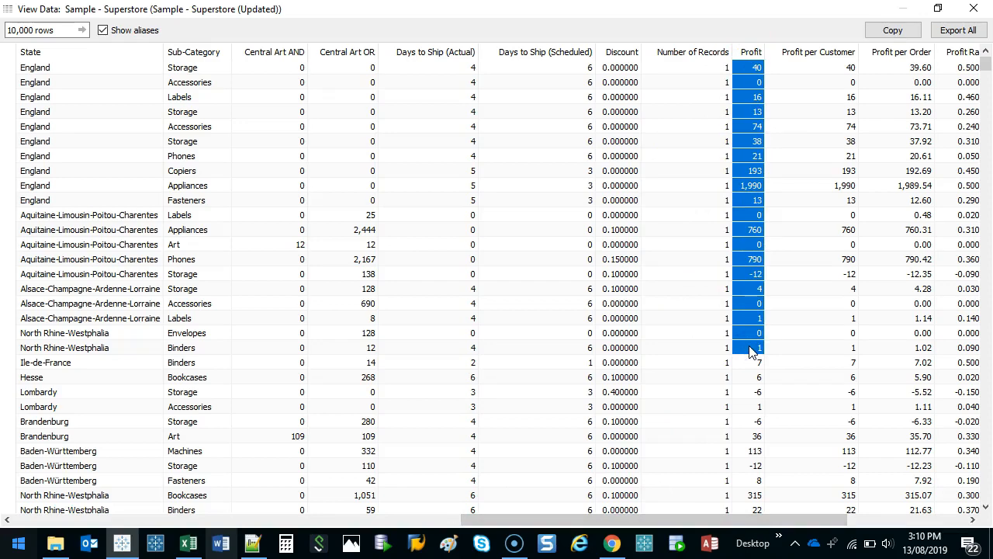
scroll(748, 287, "down", 11)
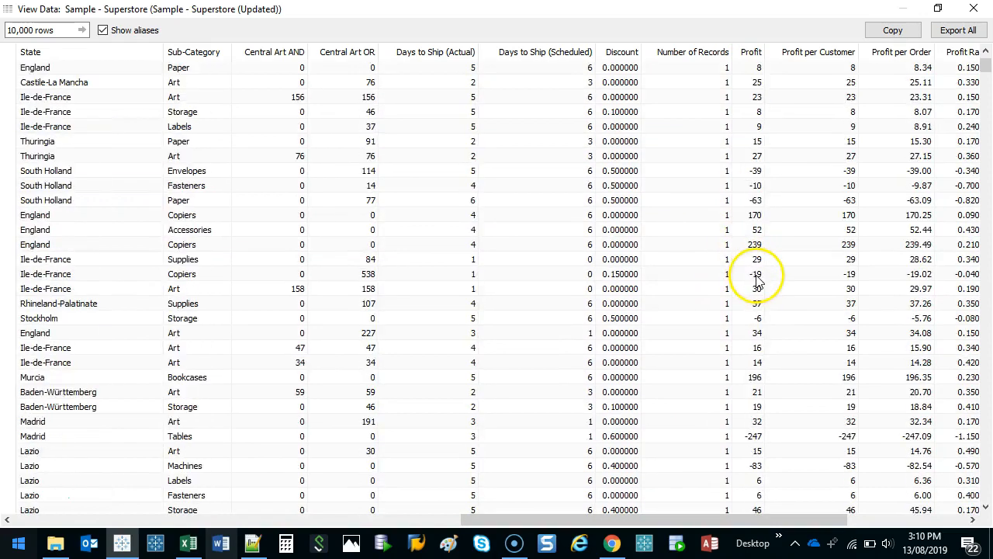
scroll(757, 284, "down", 3)
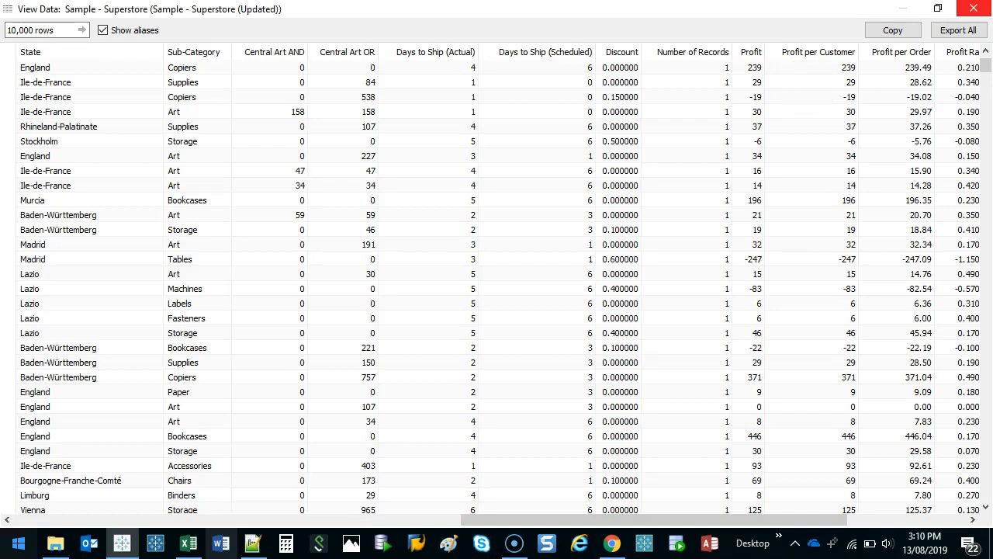
left_click(974, 8)
Create a calculated field from the Profit measure and reposition its editor beside the field list
left_click(230, 371)
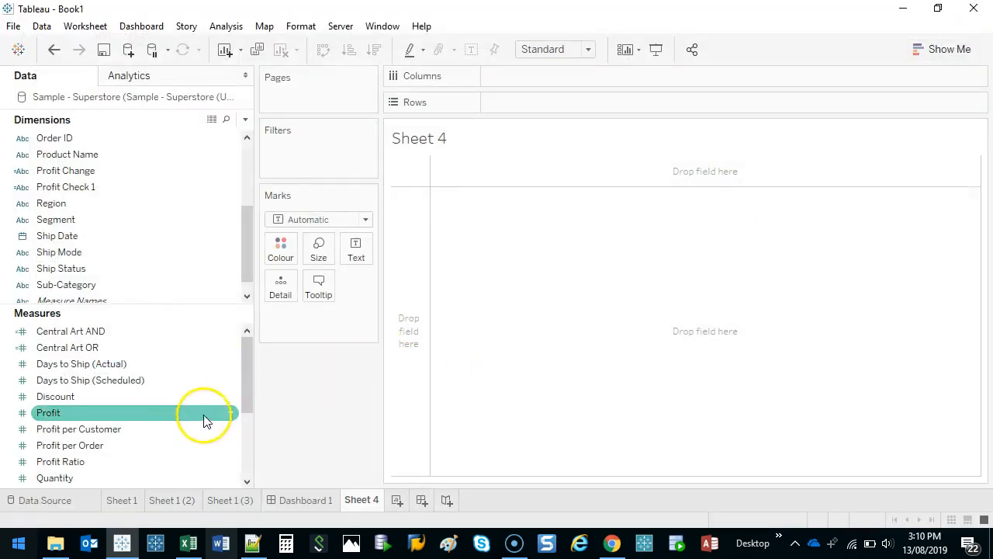
right_click(171, 414)
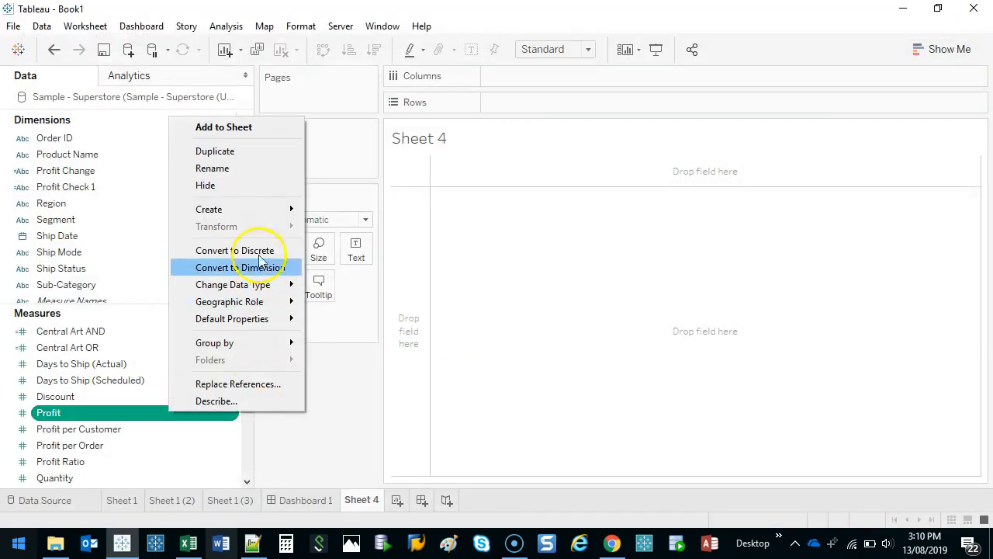
mouse_move(253, 211)
left_click(340, 211)
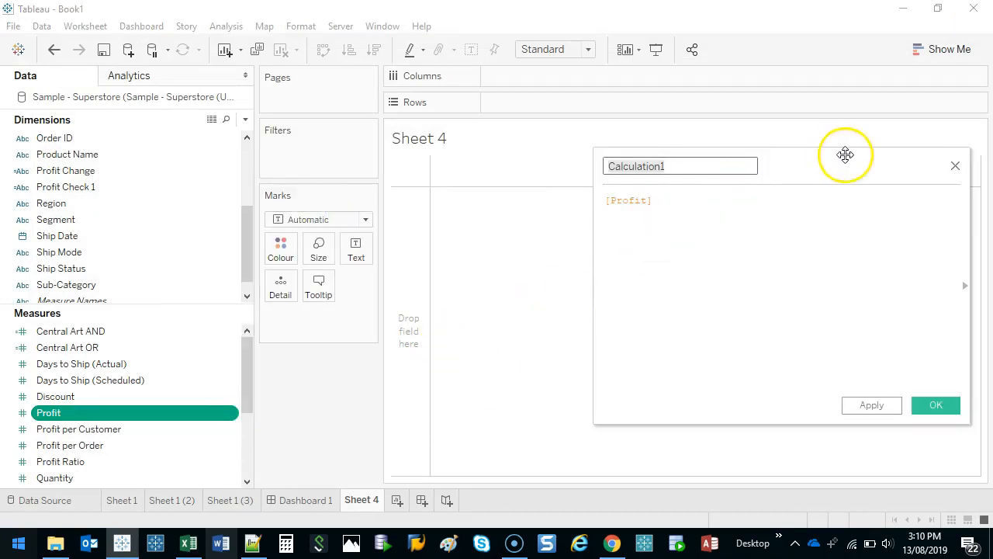
left_click_drag(844, 160, 606, 168)
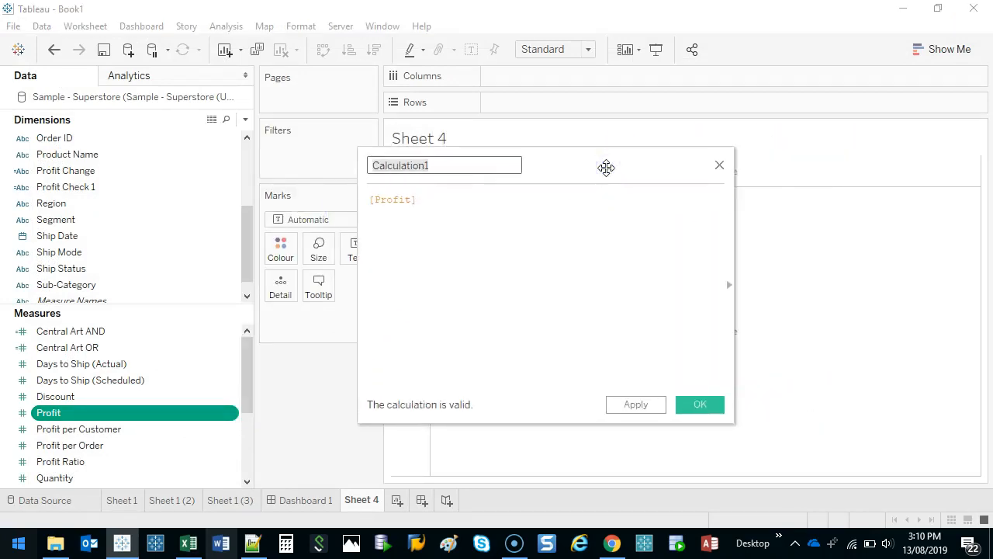
Begin the formula with the condition if [Profit] > 200, keeping a space before the comparison operator
left_click(372, 199)
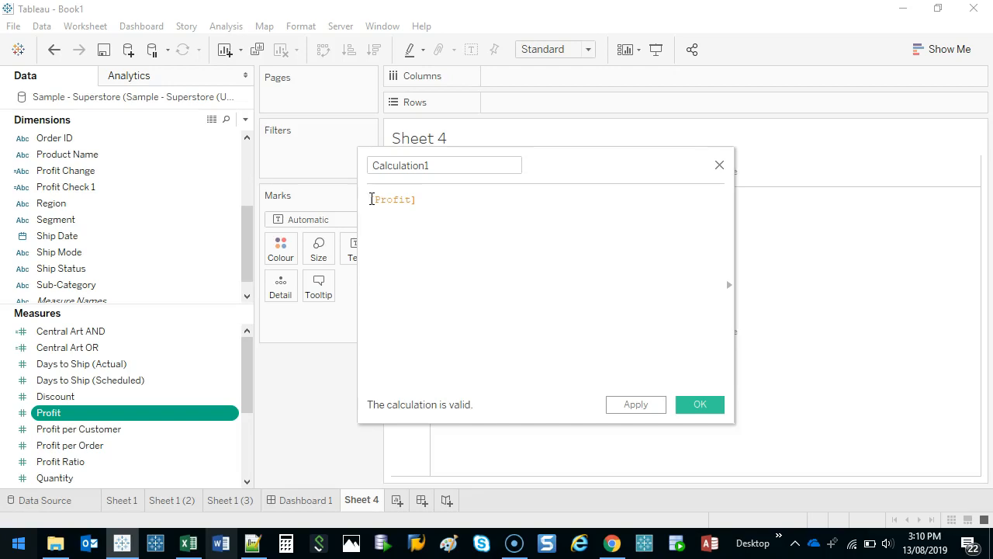
type("If [Profit]")
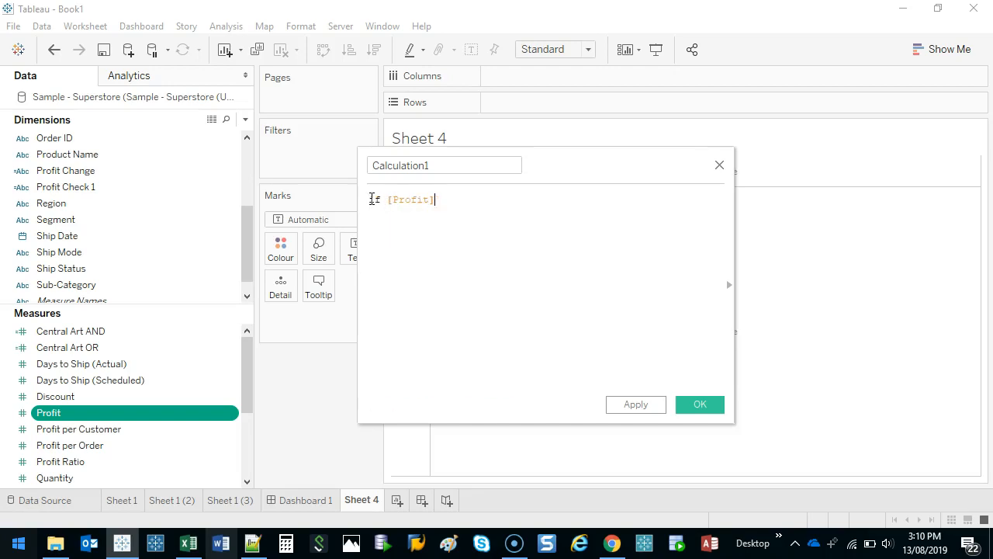
type(" > 200")
key("Left")
key("shift+Left")
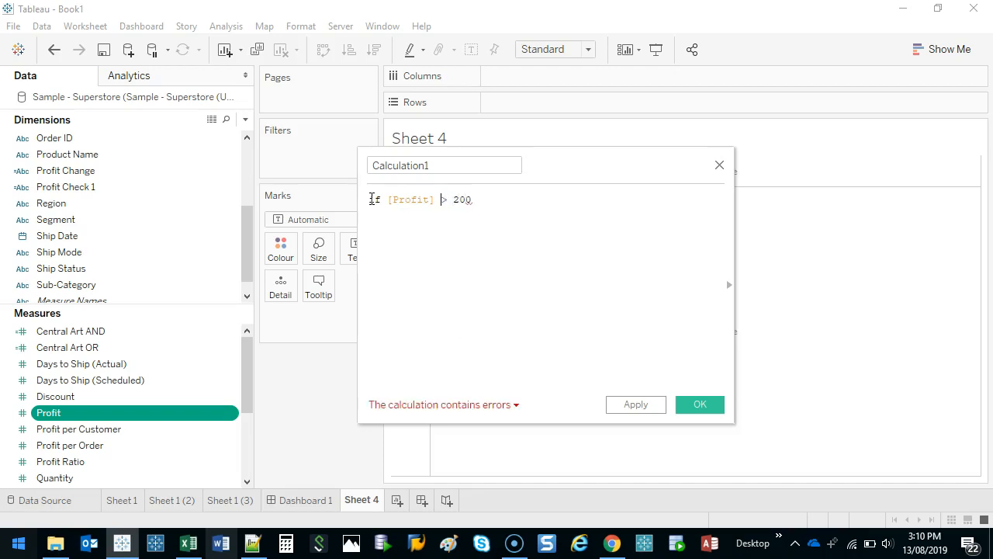
key("Left")
key("shift+Left")
key("Delete")
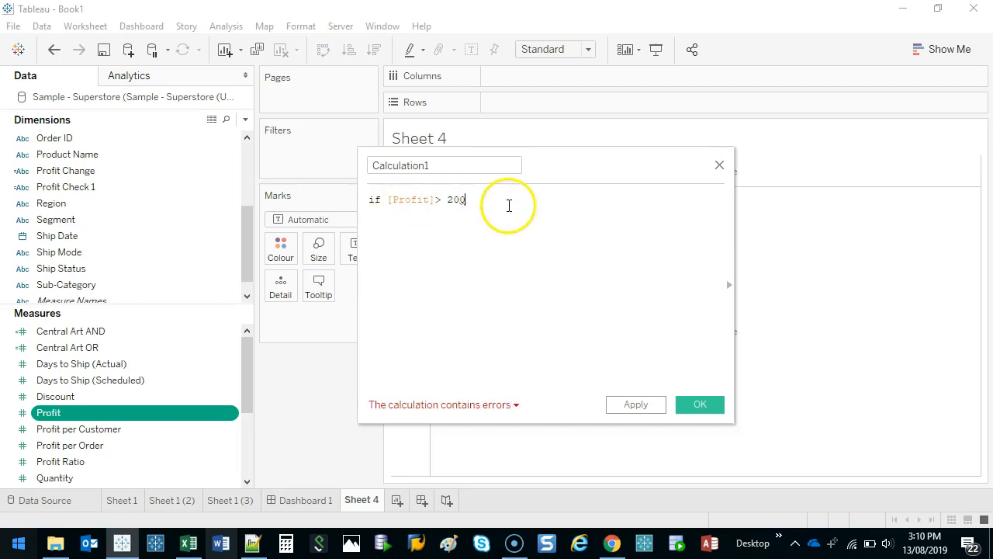
left_click(436, 200)
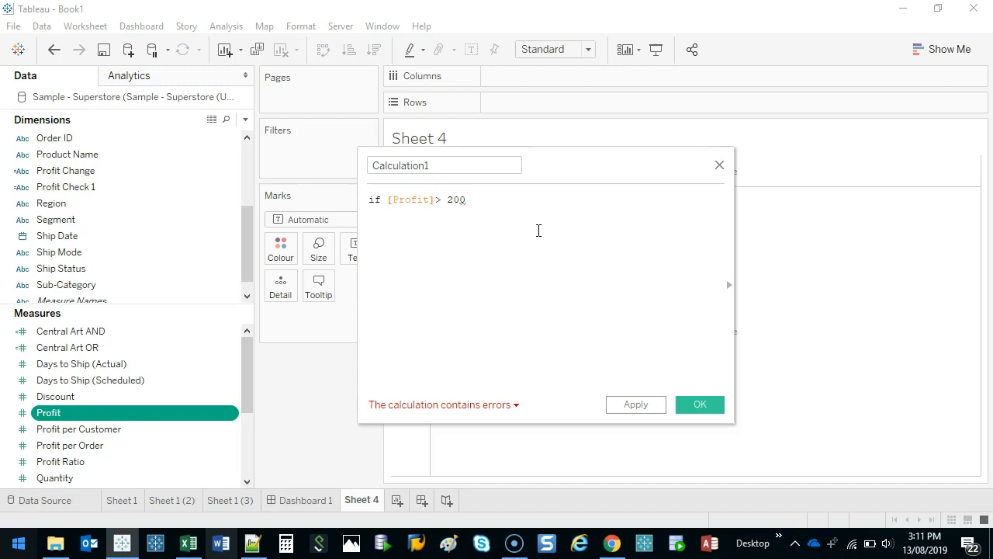
left_click(522, 189)
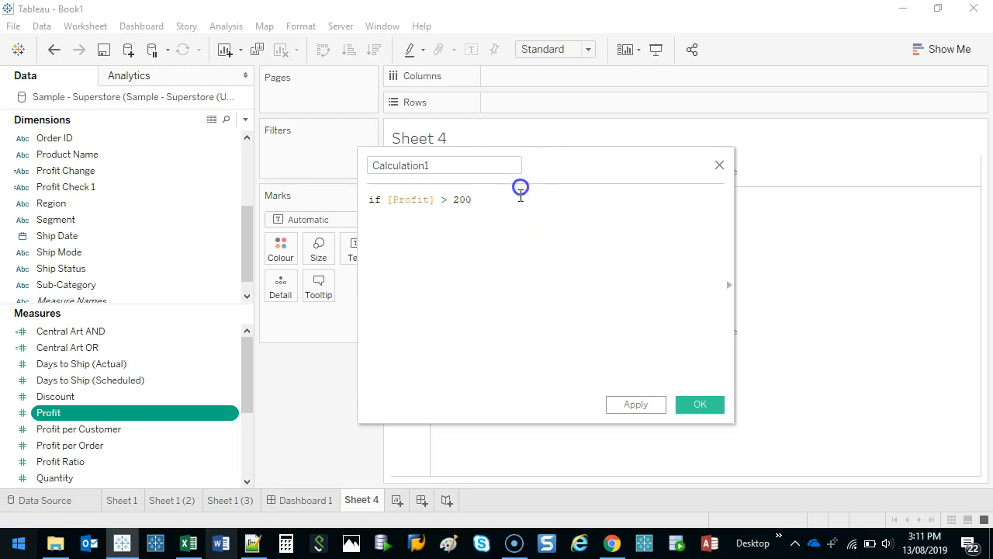
left_click(519, 201)
Extend the condition with and [Profit] < 401 as the upper limit
type(",")
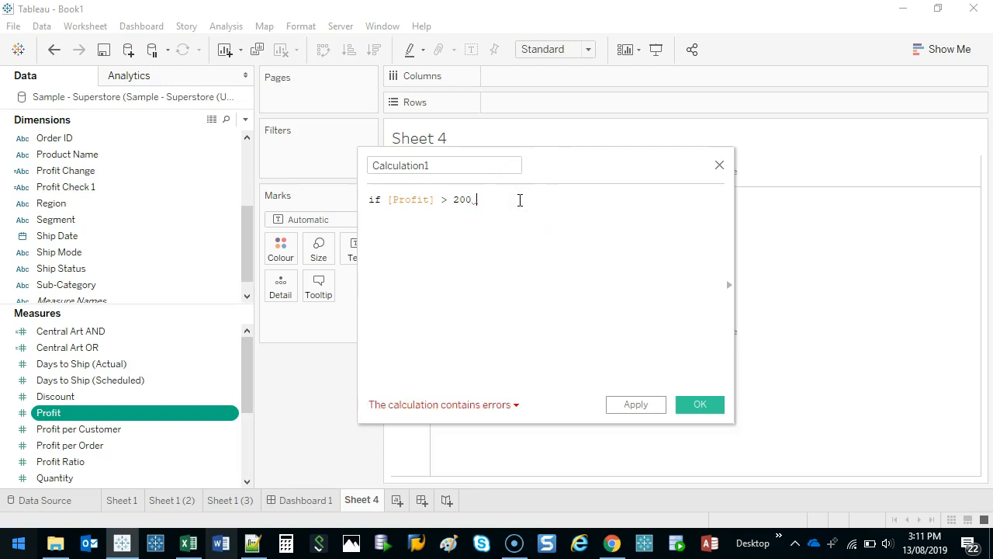
key("BackSpace")
type(" and ")
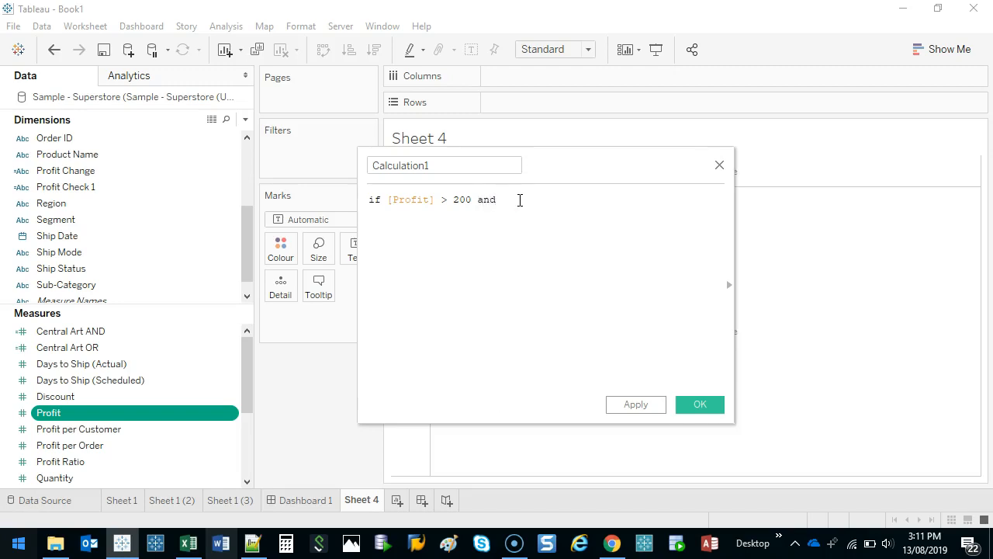
type("profit")
key("Return")
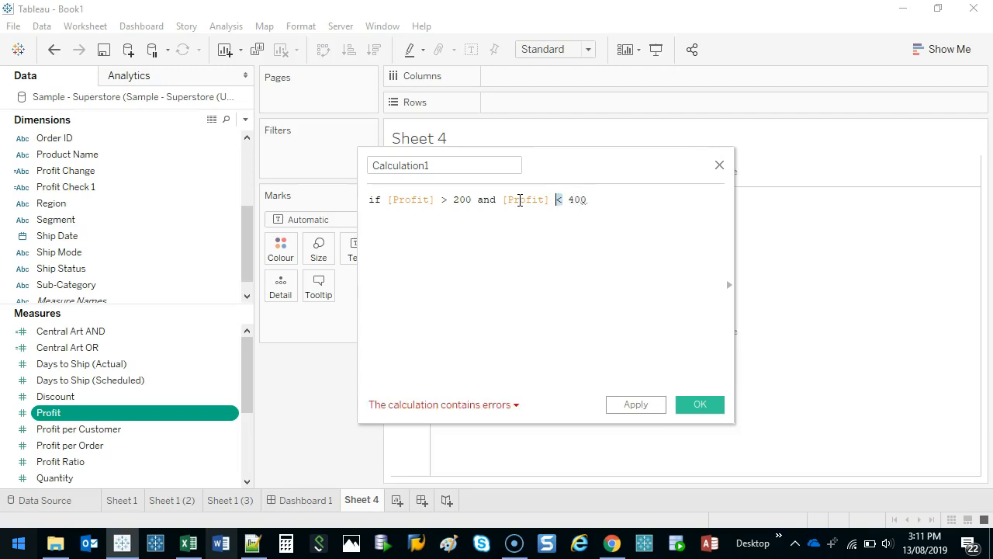
key("Right")
type("401")
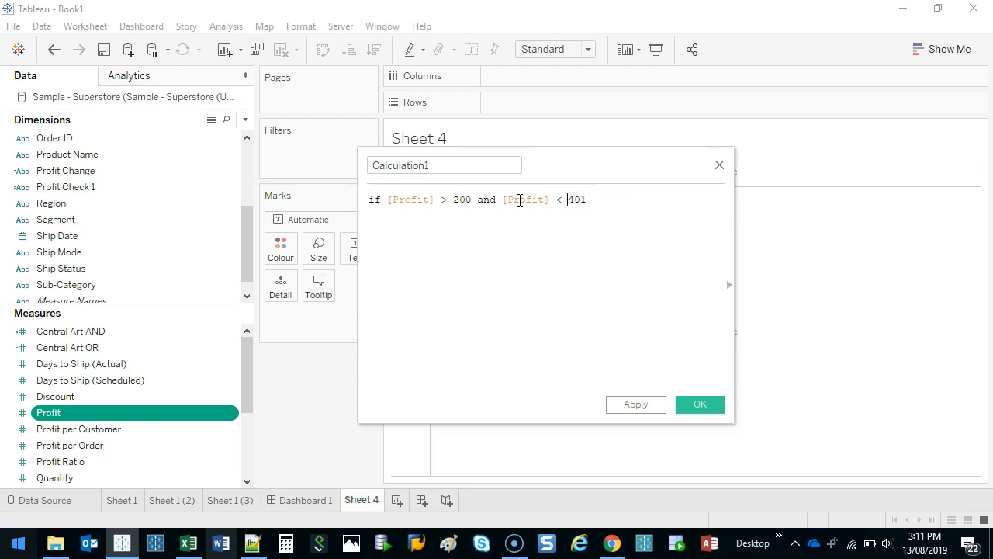
Try to turn the less-than comparison with 401 into a less-than-or-equal comparison
type("=")
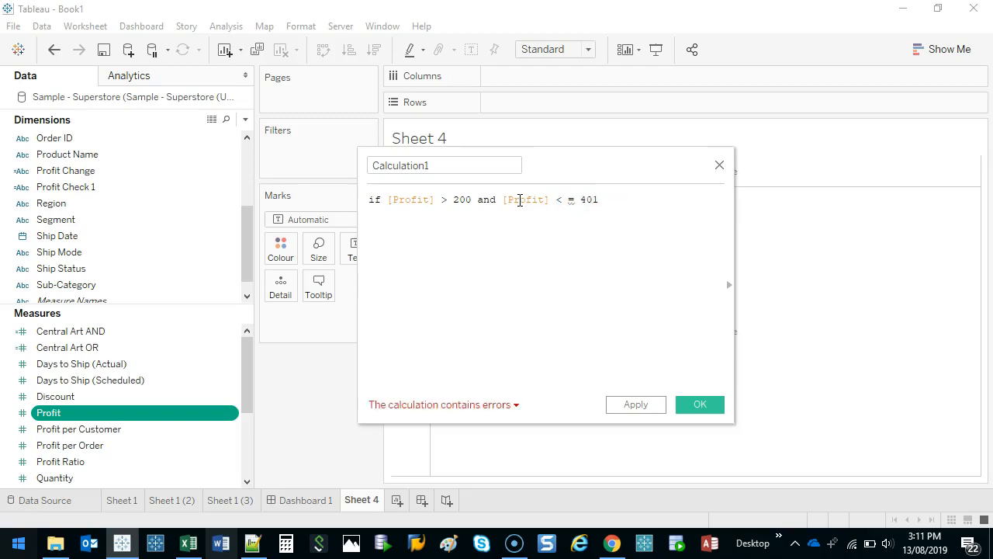
key("BackSpace")
key("BackSpace")
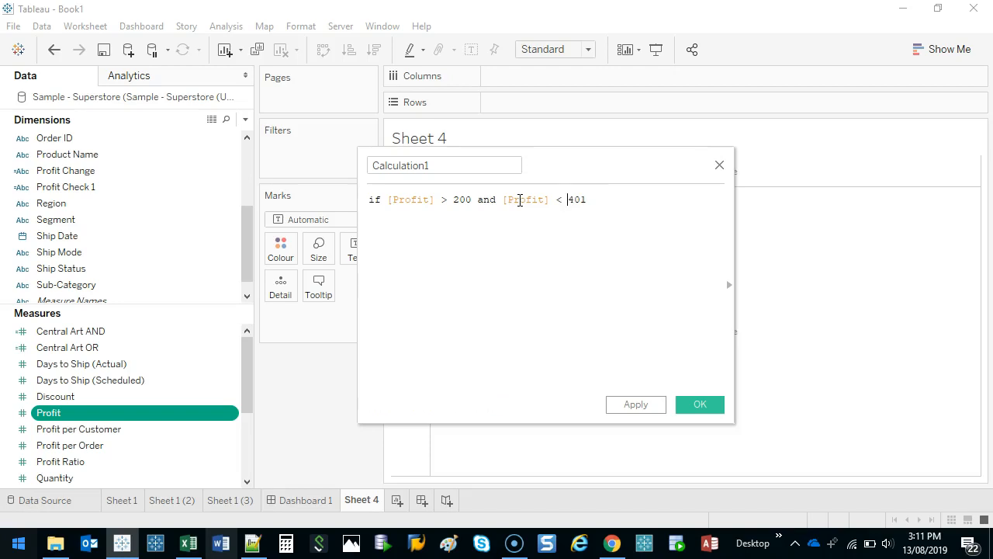
key("Left")
key("Left")
type("=")
key("BackSpace")
key("BackSpace")
type("=")
key("BackSpace")
key("BackSpace")
key("Right")
key("Right")
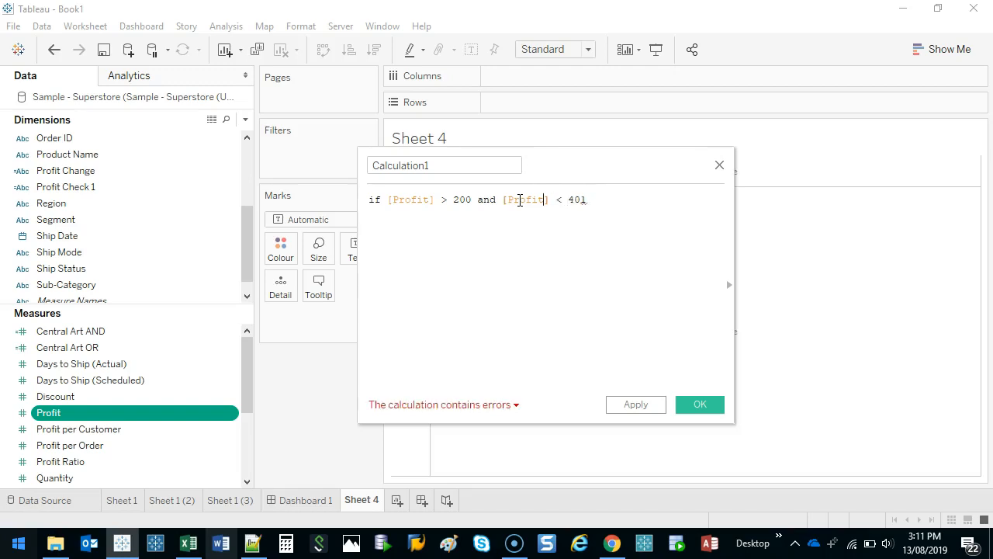
Set the lower limit of the profit condition to 199, so it reads [Profit] > 199 and [Profit] < 401
key("shift+Left")
key("shift+Left")
key("shift+Left")
type("199 and [Profit] < 401 ")
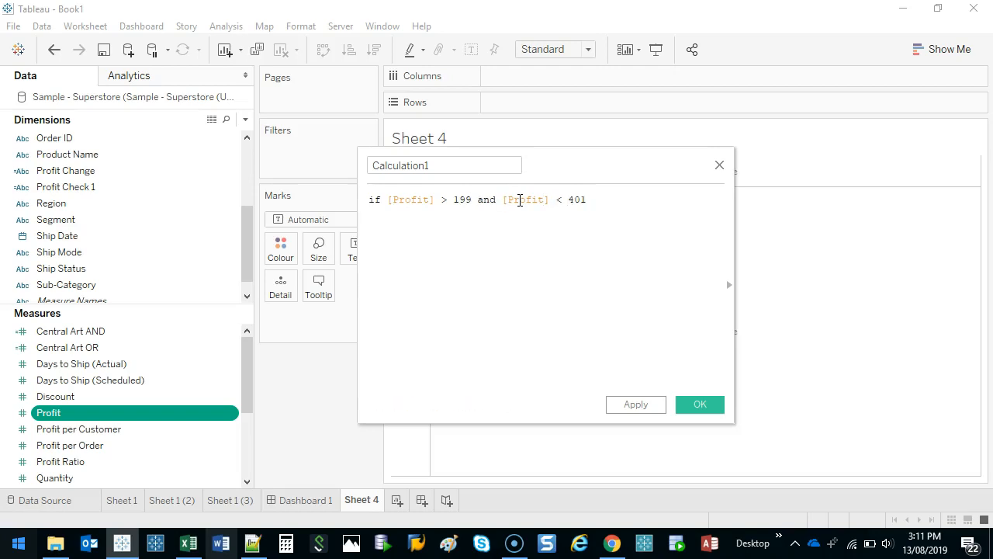
Add the result "Investigate" and the alternative else "Remove", and close the formula with end
type("\"Investigate\" else \"Remove\" end")
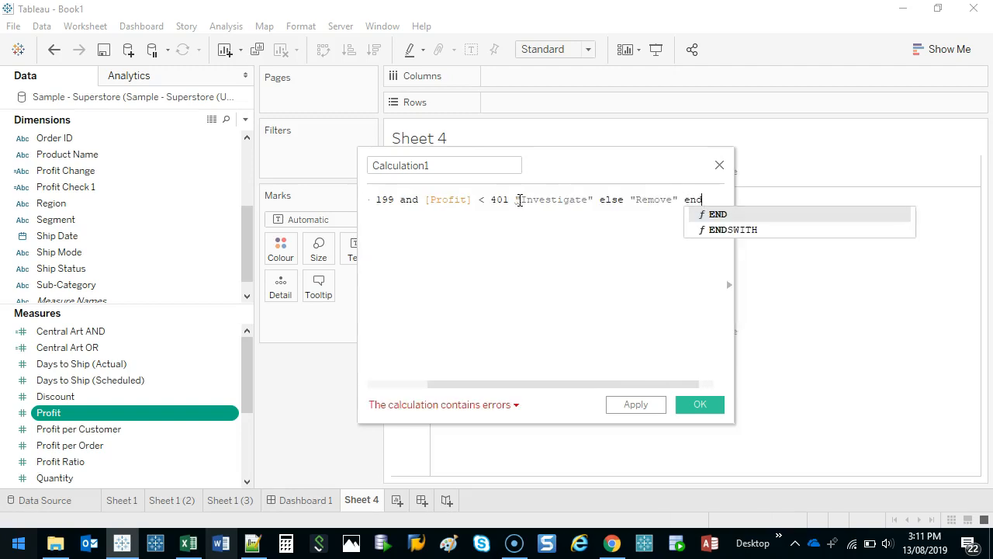
double_click(539, 200)
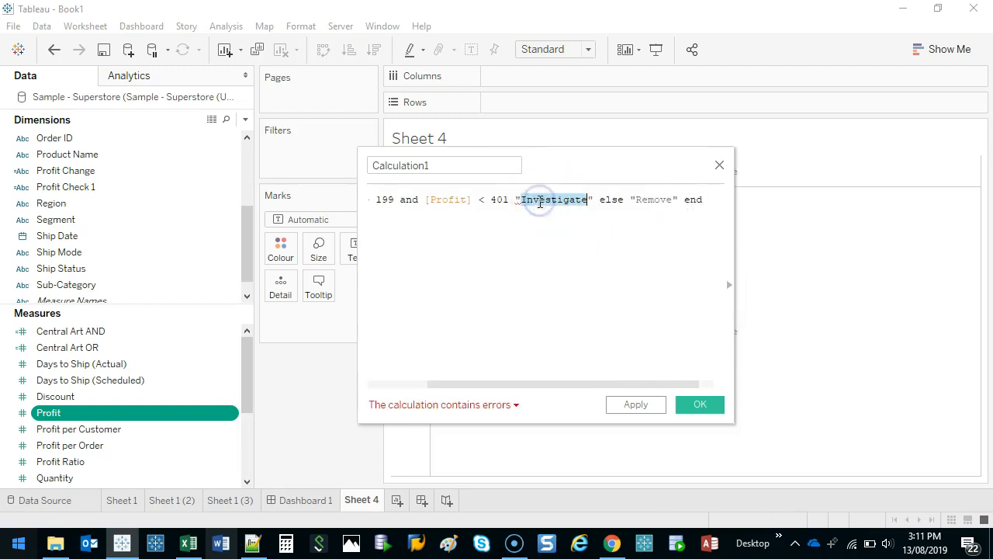
left_click(704, 203)
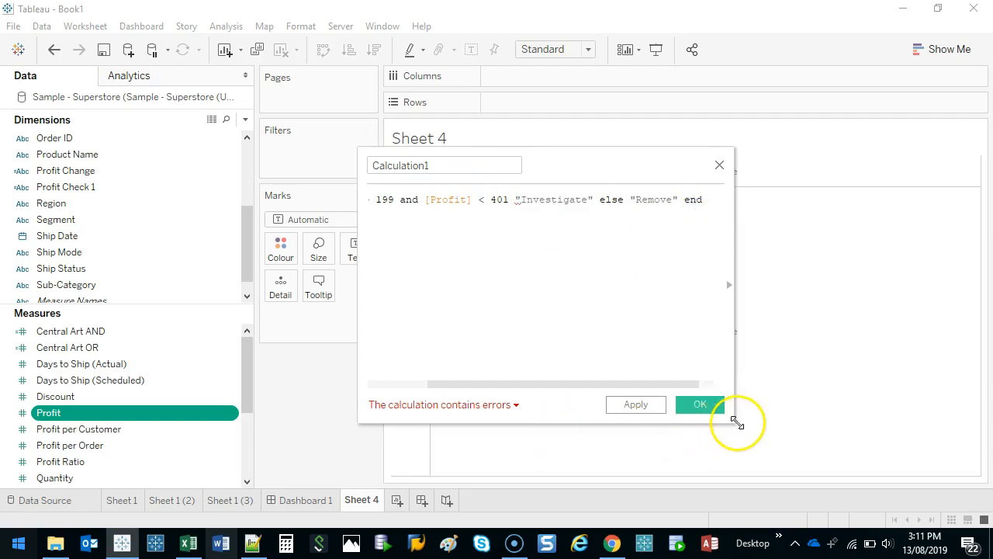
Enlarge the calculation editor, check the formula error, and insert the keyword then before "Investigate"
left_click_drag(734, 422, 914, 465)
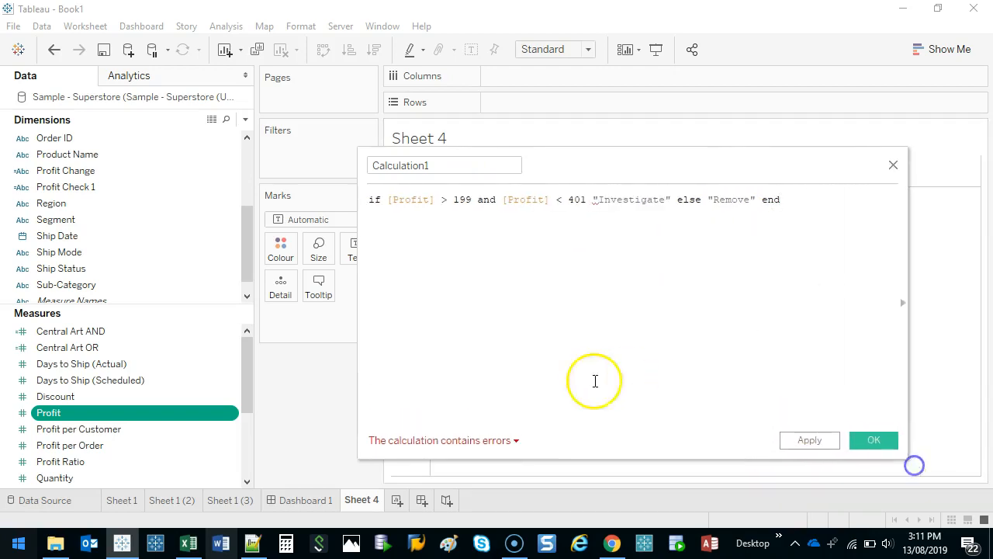
left_click(516, 440)
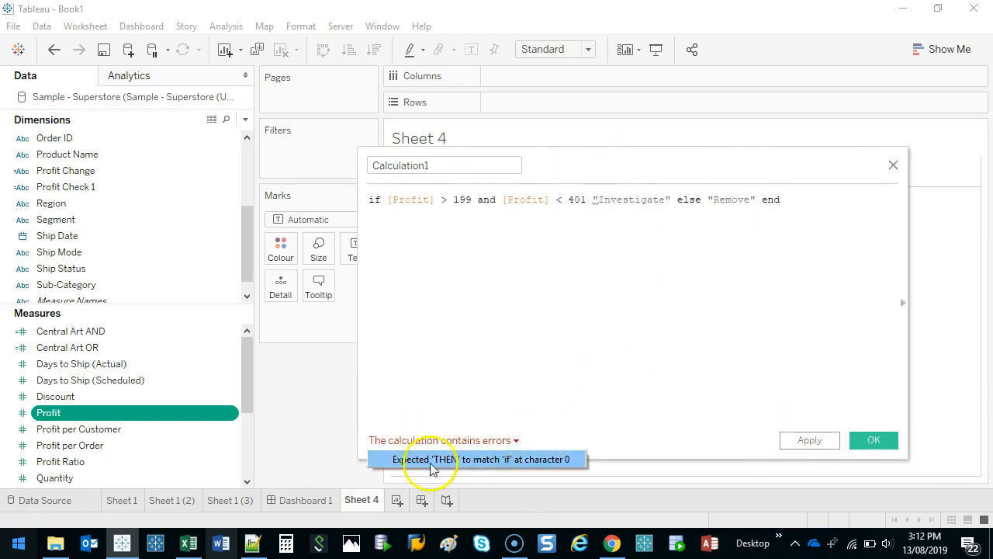
left_click(592, 200)
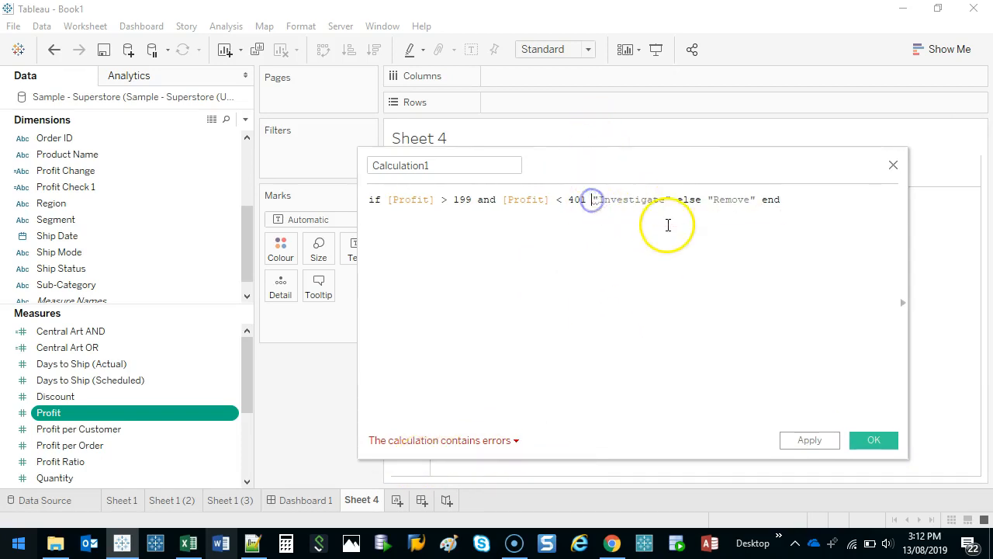
type("then")
Name the calculation Profit 200-400 Check and save it
left_click(461, 168)
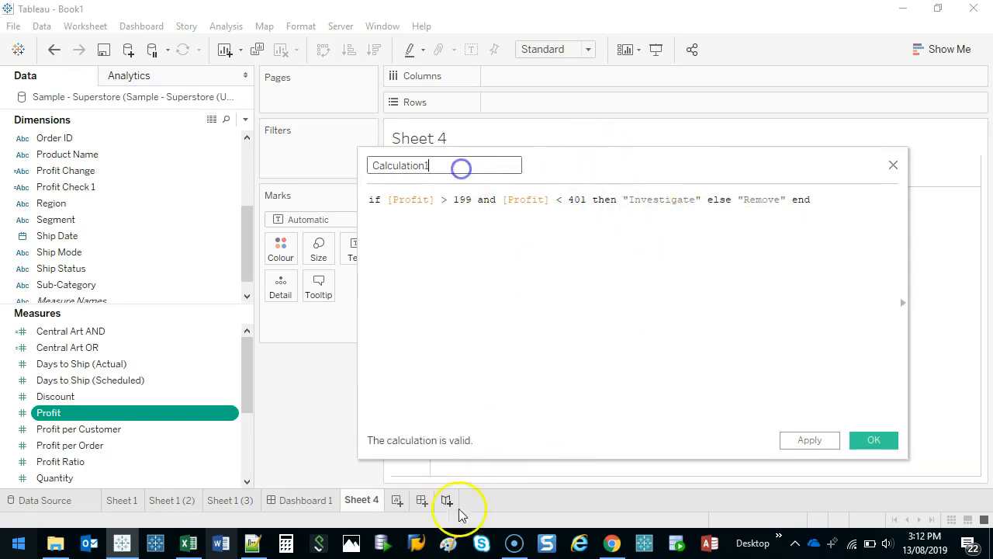
left_click_drag(442, 166, 351, 162)
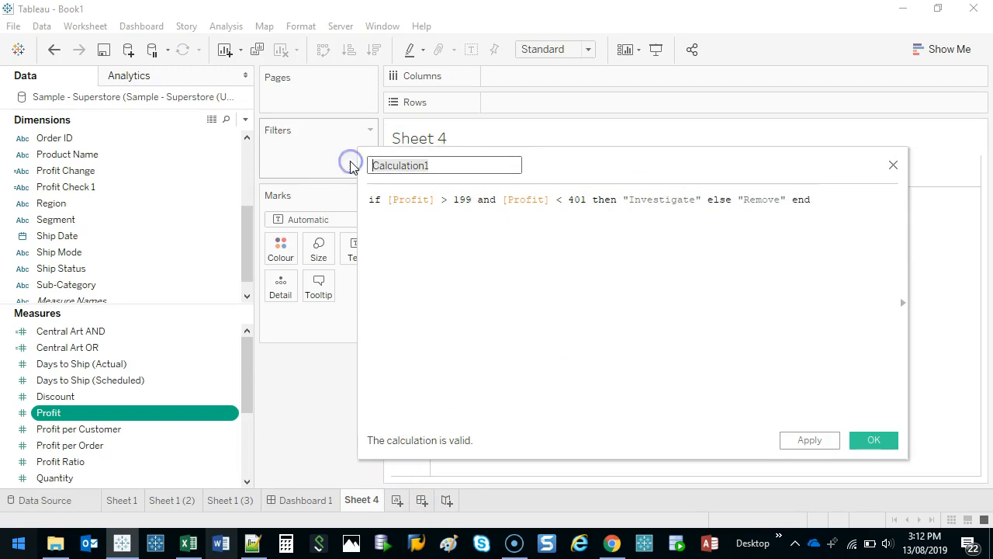
type("Profit 200")
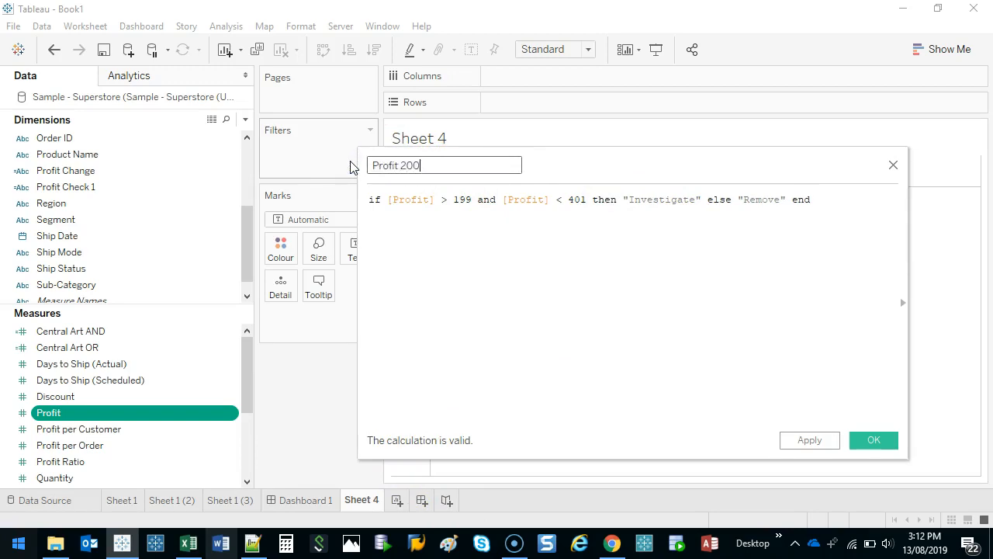
type("-400 Check")
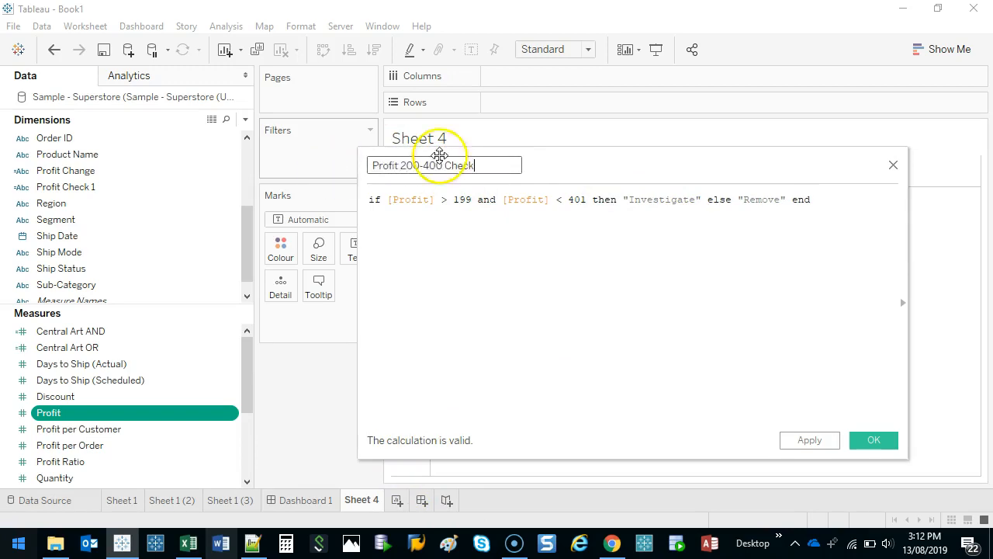
left_click(864, 439)
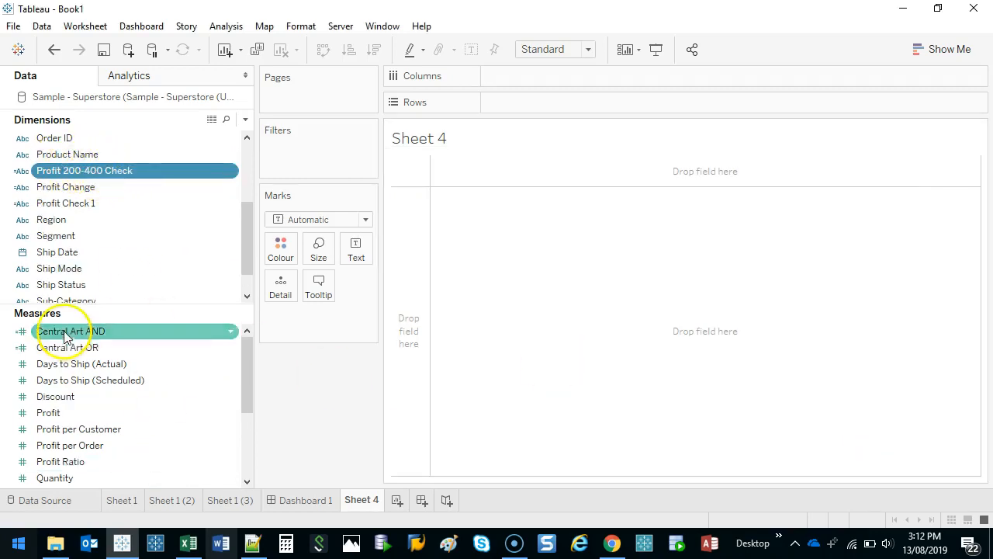
Build a text table of Sales with Sub-Category on rows and Region on columns
left_click_drag(246, 237, 244, 271)
left_click_drag(111, 267, 421, 284)
left_click_drag(69, 190, 500, 77)
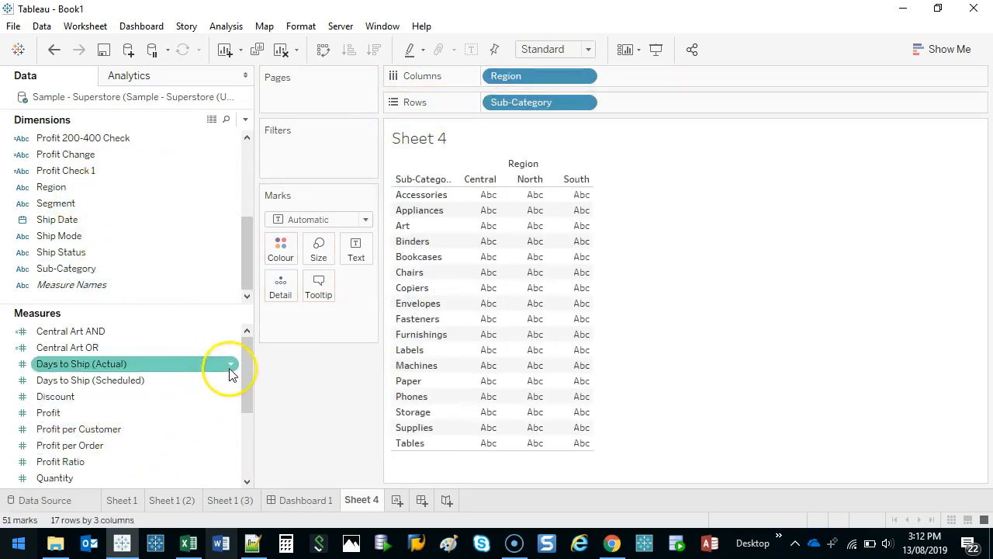
left_click_drag(247, 366, 242, 412)
left_click_drag(137, 397, 349, 257)
View the underlying data and examine the Investigate and Remove labels in the Profit 200-400 Check column, then close the data view
left_click_drag(245, 288, 250, 248)
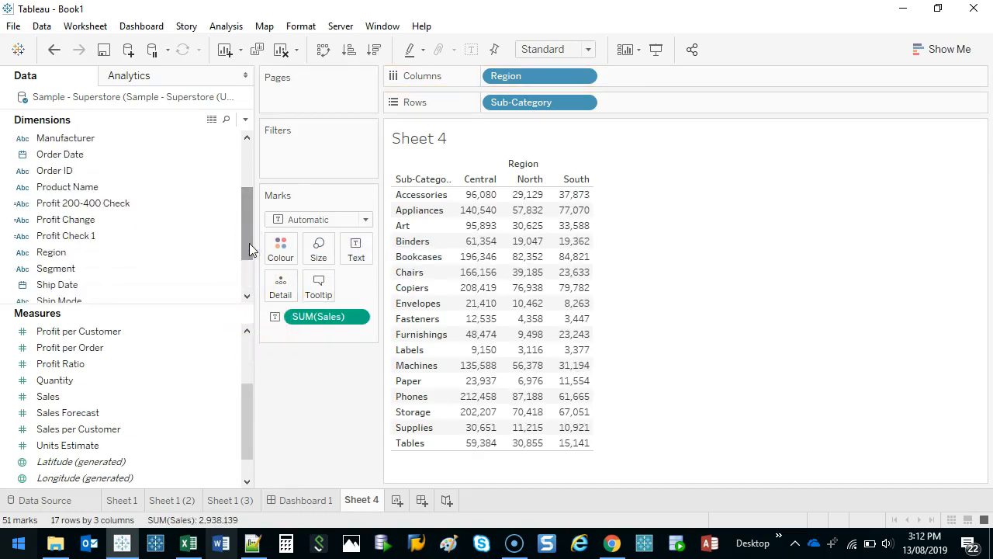
mouse_move(81, 203)
left_mouse_down()
mouse_move(78, 196)
mouse_move(98, 207)
left_mouse_up()
left_click(212, 120)
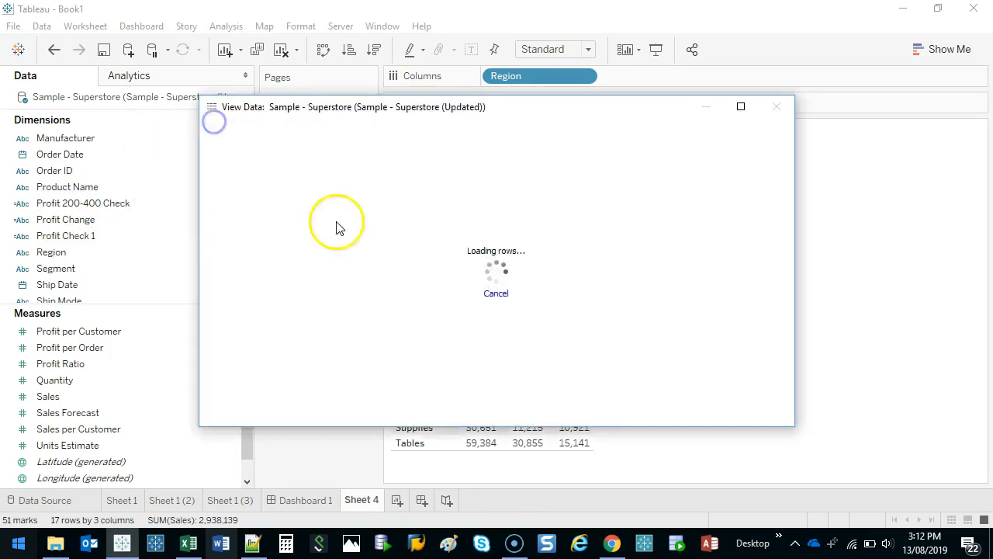
left_click_drag(334, 419, 434, 419)
left_click_drag(549, 183, 550, 314)
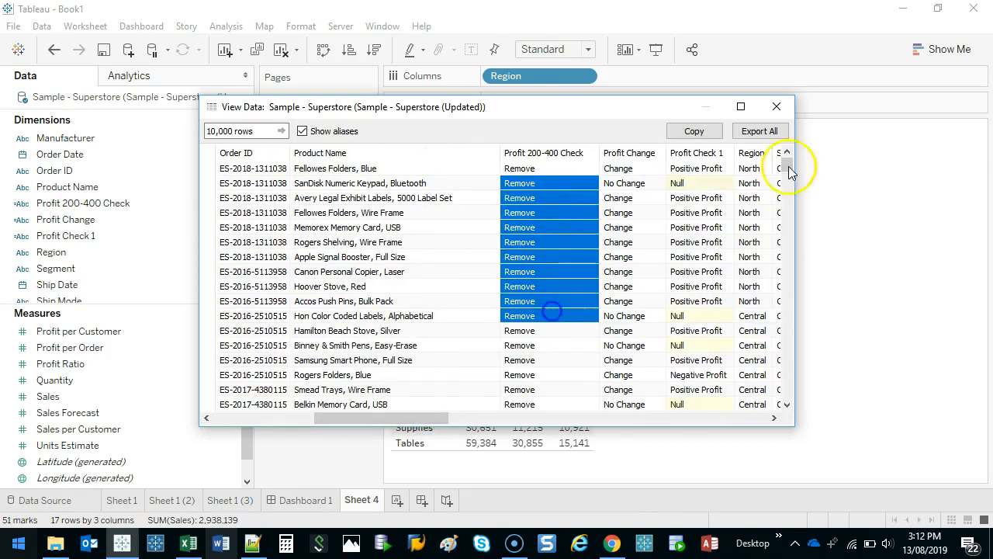
left_click_drag(788, 170, 784, 201)
left_click(547, 242)
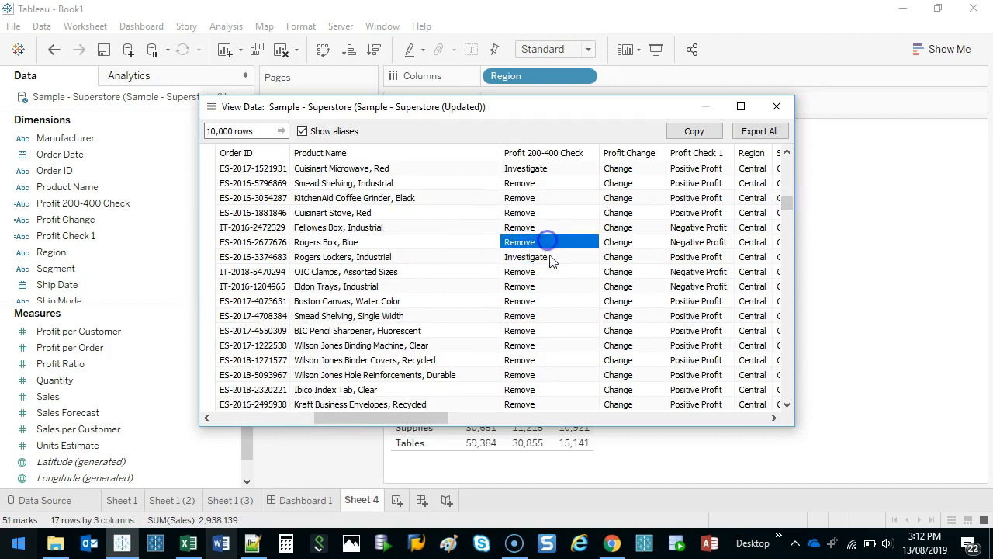
left_click(776, 106)
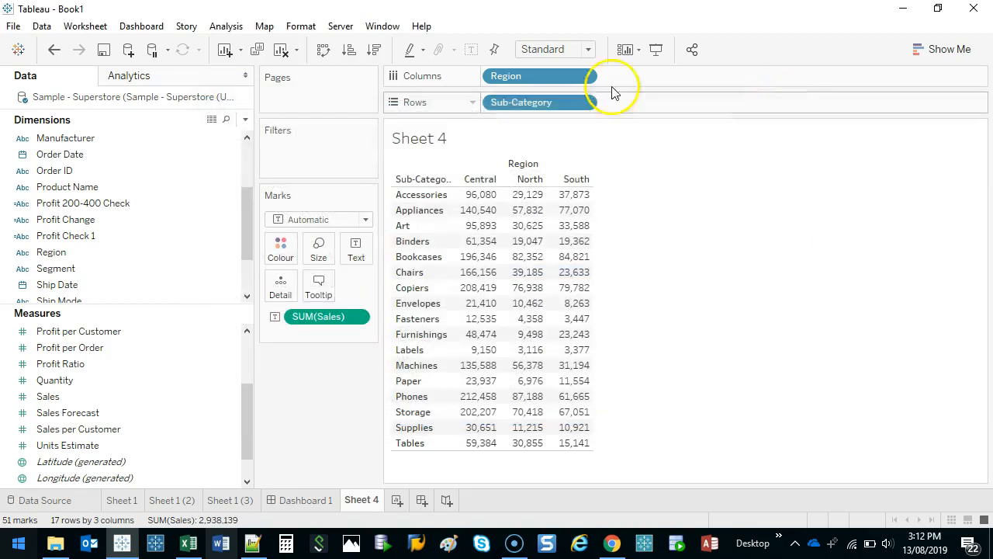
Filter the sheet by Profit 200-400 Check, keeping only Investigate
left_click_drag(98, 203, 302, 158)
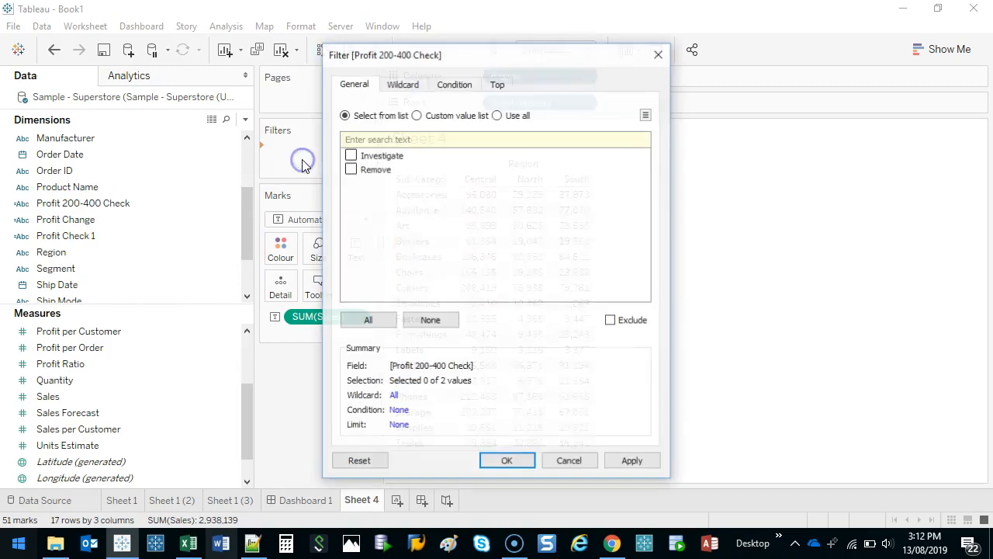
left_click(350, 156)
left_click_drag(514, 62, 804, 38)
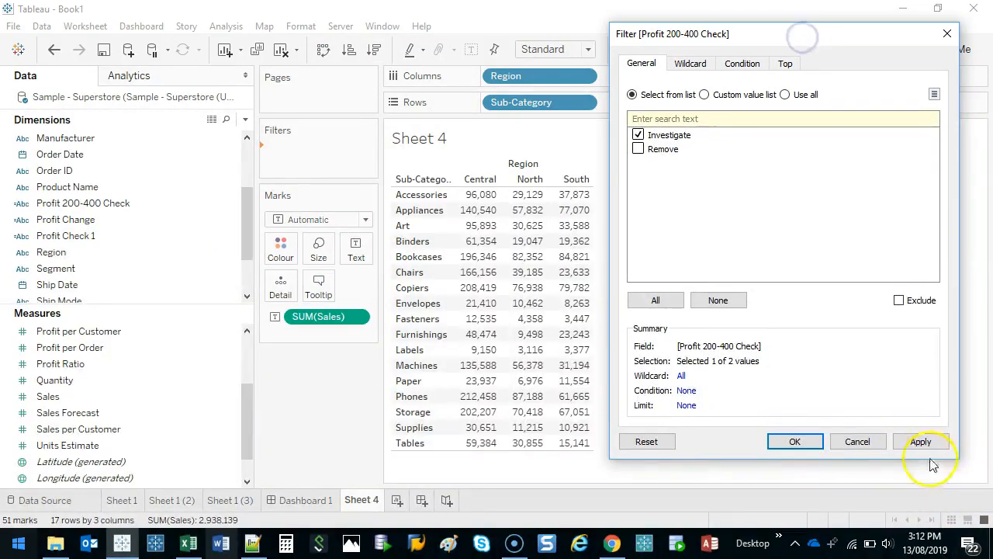
left_click(921, 442)
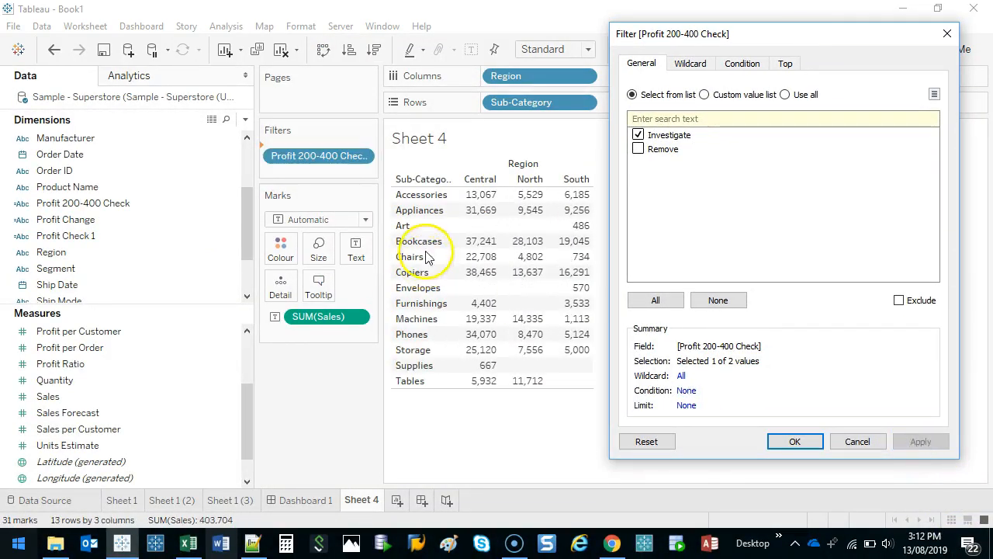
left_click(799, 443)
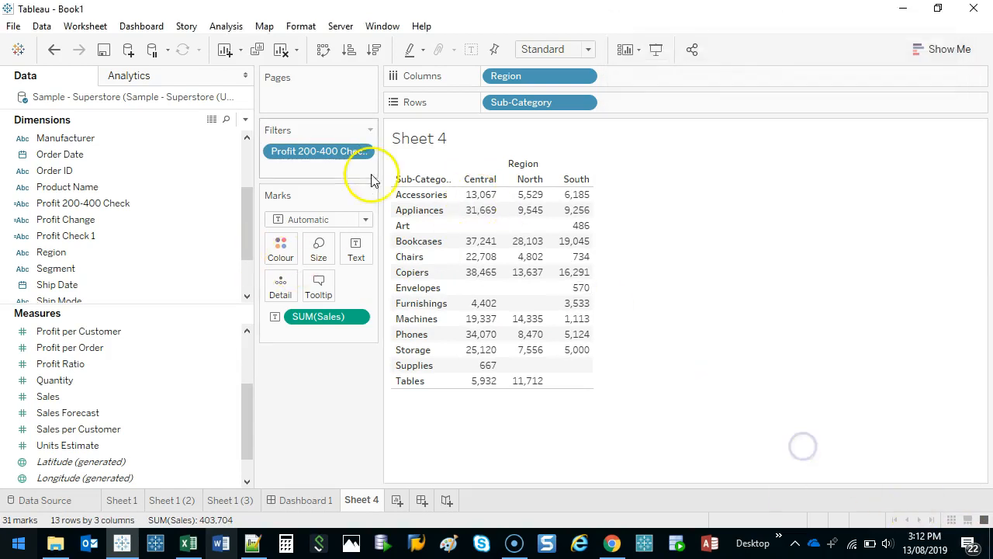
Show the Profit 200-400 Check filter beside the table and switch its selection from Investigate to Remove only
right_click(324, 153)
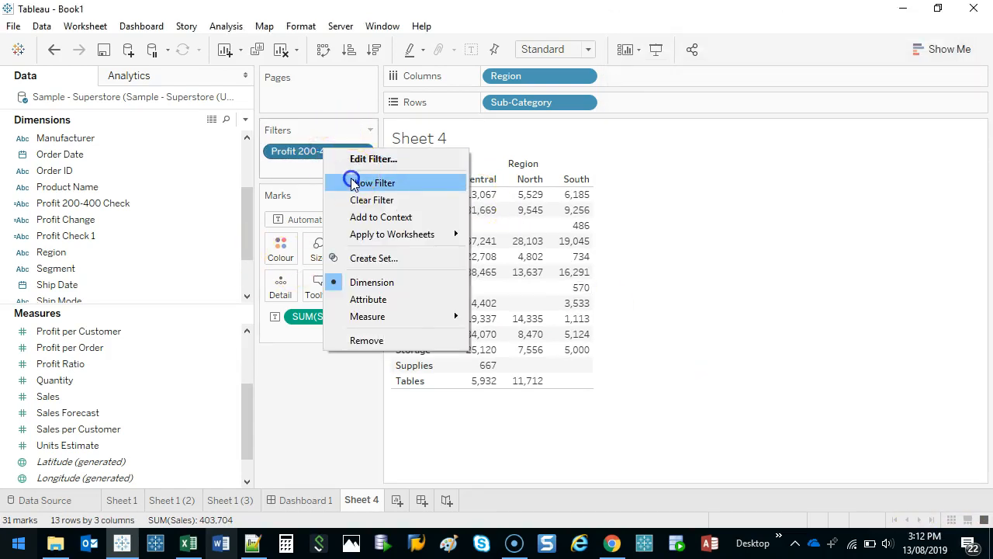
left_click(345, 179)
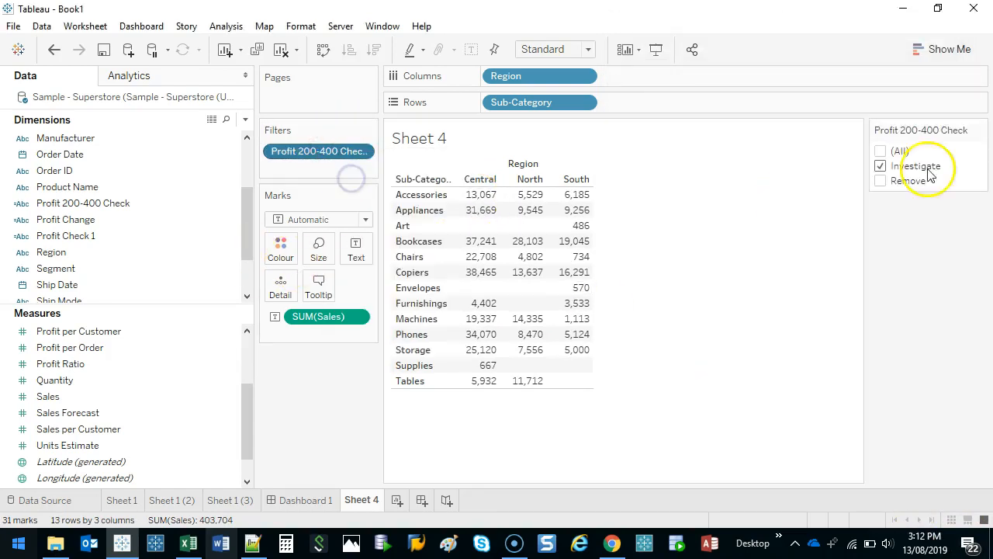
left_click(880, 180)
left_click(880, 180)
left_click(880, 166)
left_click(880, 180)
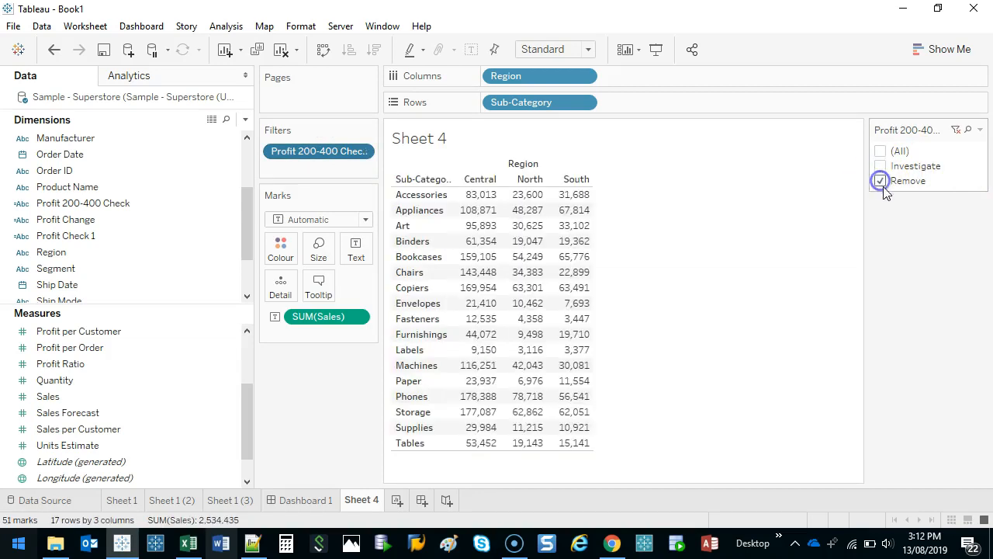
Select all values in the Profit 200-400 Check filter and widen the Sub-Category column to fit its heading
left_click(881, 152)
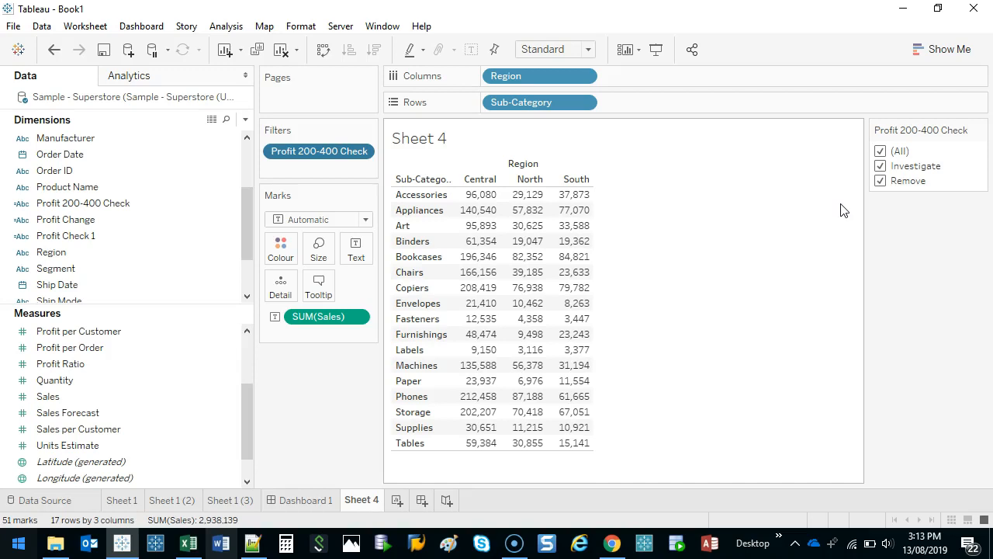
left_click(458, 215)
left_click(853, 276)
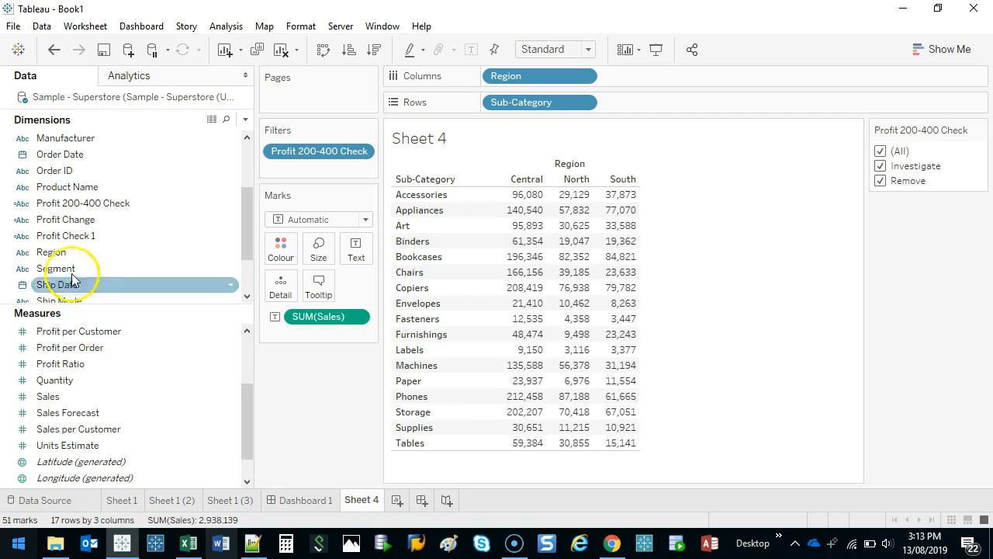
Edit the Profit 200-400 Check calculation, replacing and with OR between the two profit conditions
right_click(87, 203)
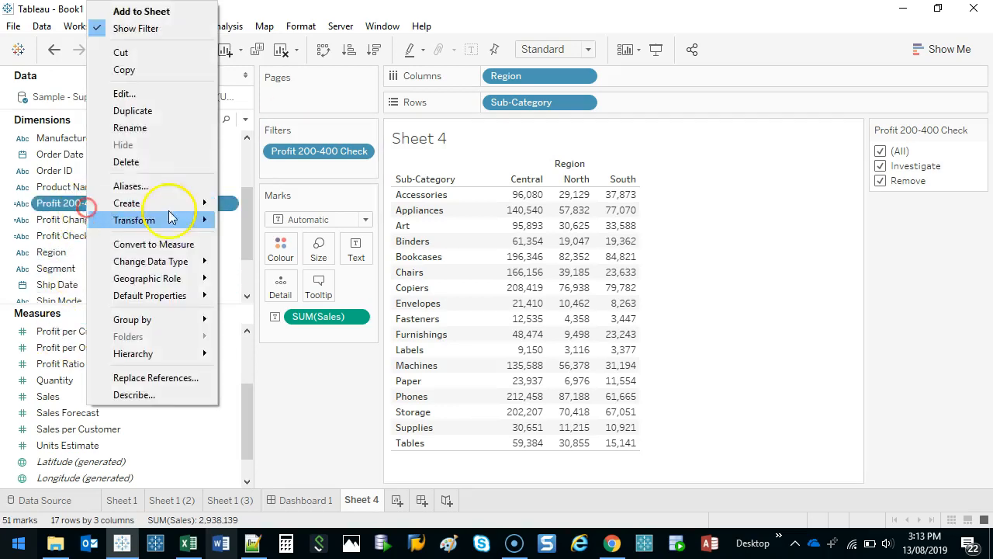
left_click(158, 93)
double_click(487, 199)
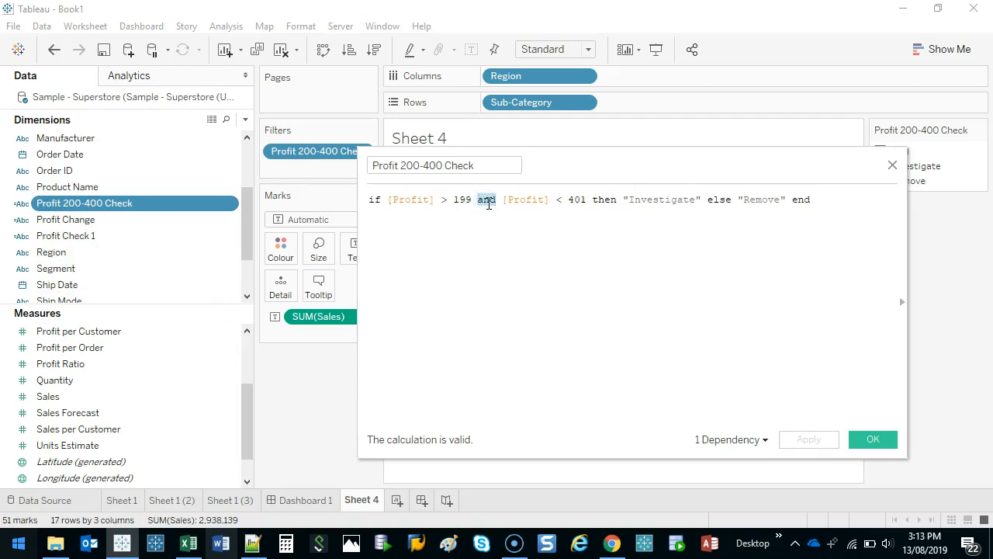
type("OR")
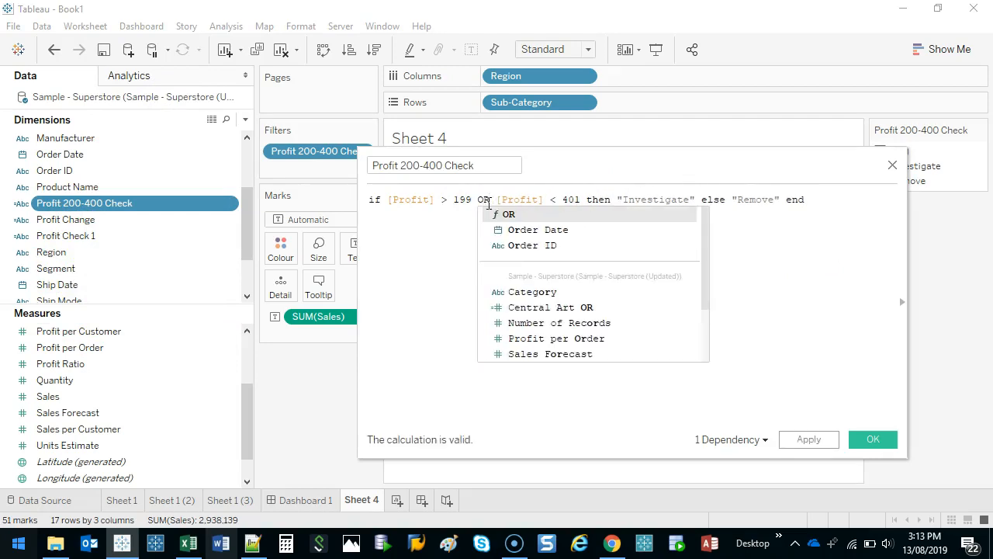
Review the [Profit] > 199 OR [Profit] < 401 condition part by part, and save the edited calculation
double_click(461, 200)
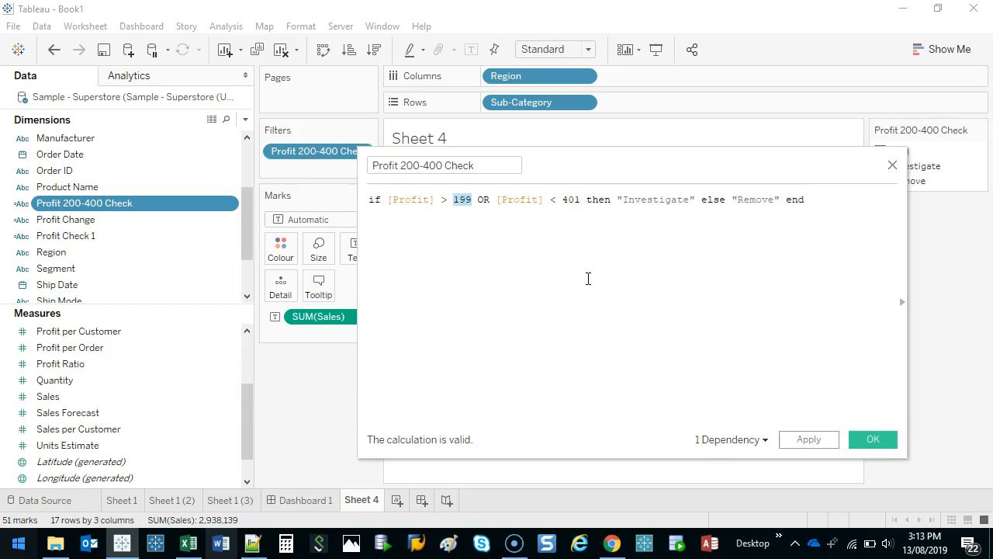
left_click_drag(580, 200, 497, 199)
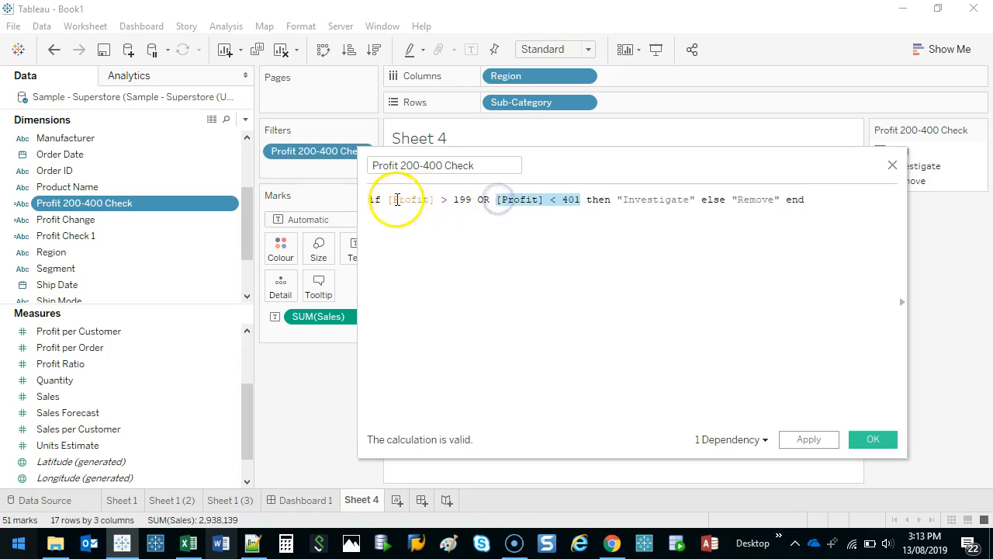
left_click_drag(392, 199, 697, 200)
double_click(486, 200)
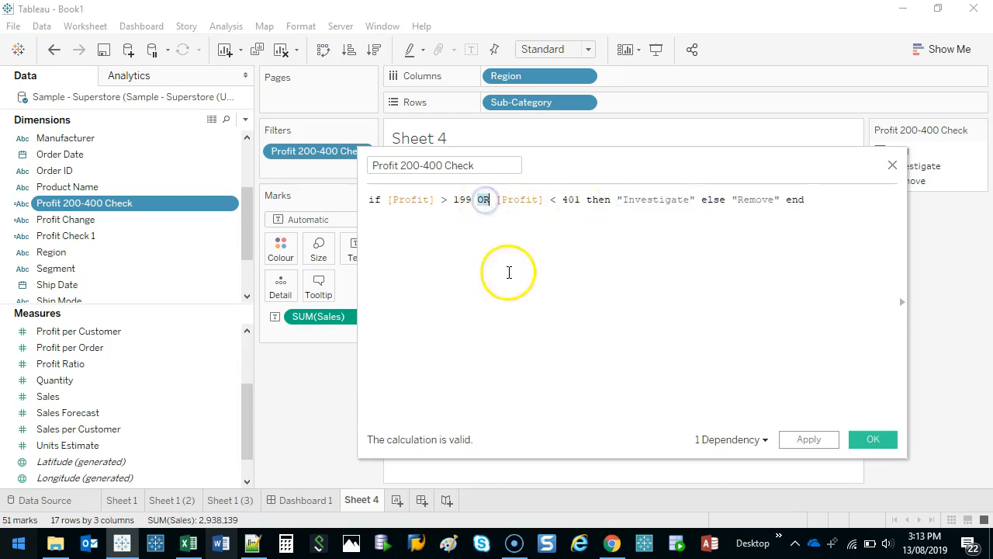
left_click_drag(454, 200, 468, 201)
left_click_drag(561, 199, 576, 200)
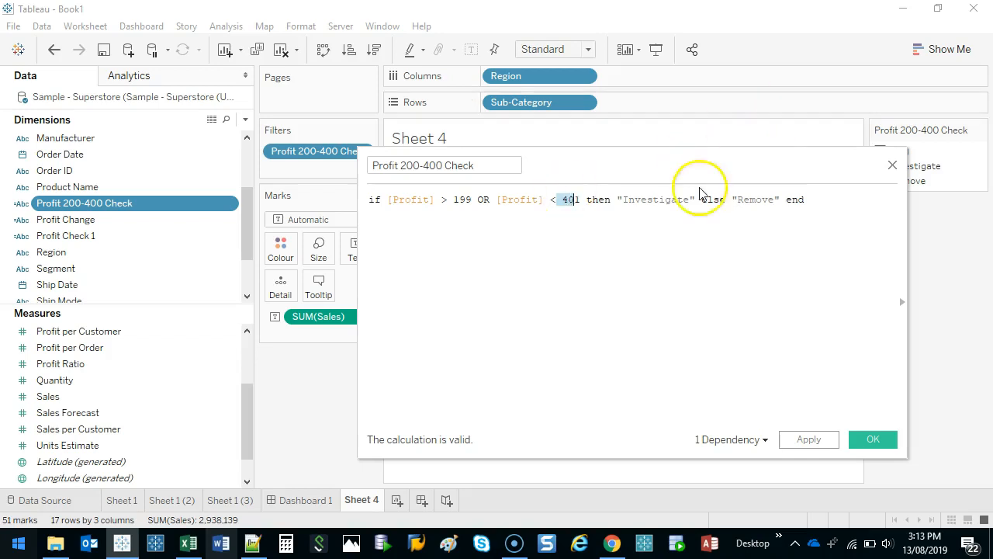
left_click(872, 441)
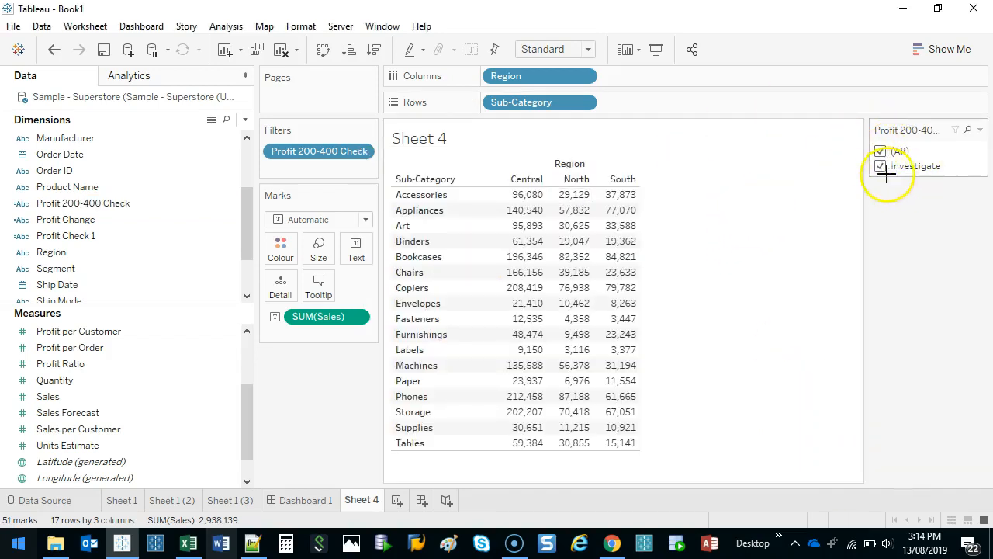
mouse_move(887, 174)
left_mouse_down()
mouse_move(949, 171)
mouse_move(869, 160)
mouse_move(875, 172)
left_mouse_up()
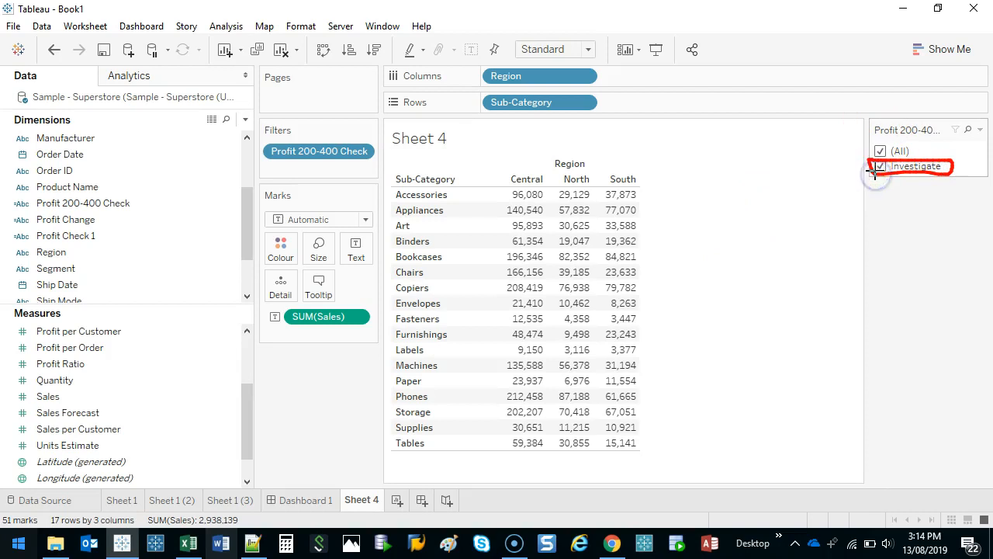